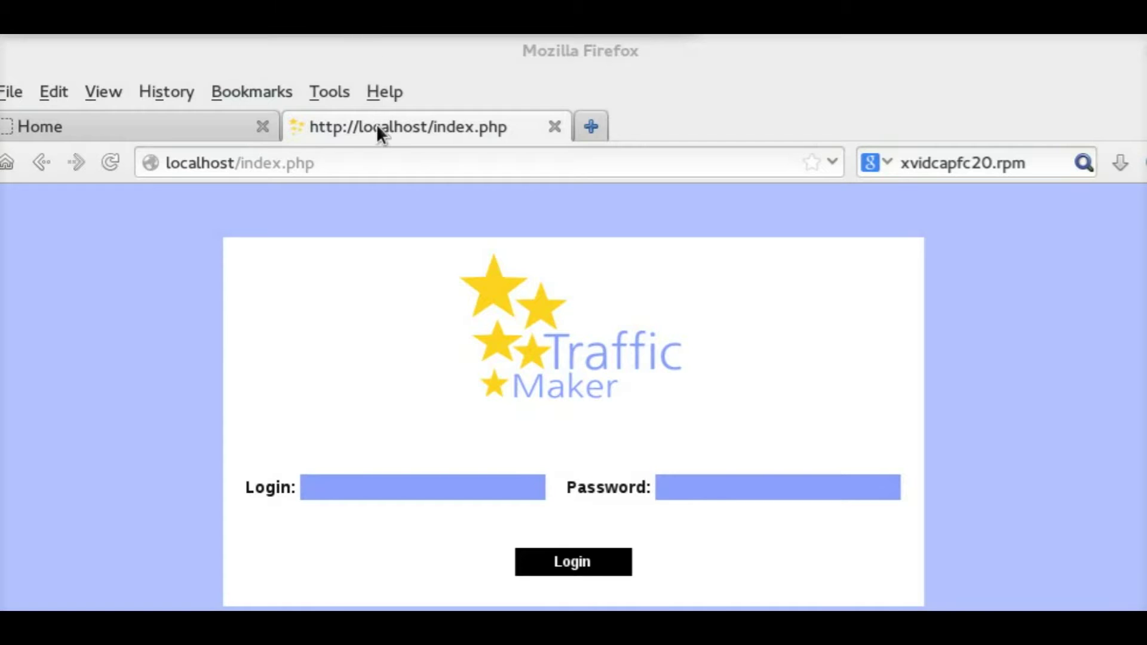
Step: Autofill the login form with the saved root username and its password
left_click(400, 498)
left_click(418, 515)
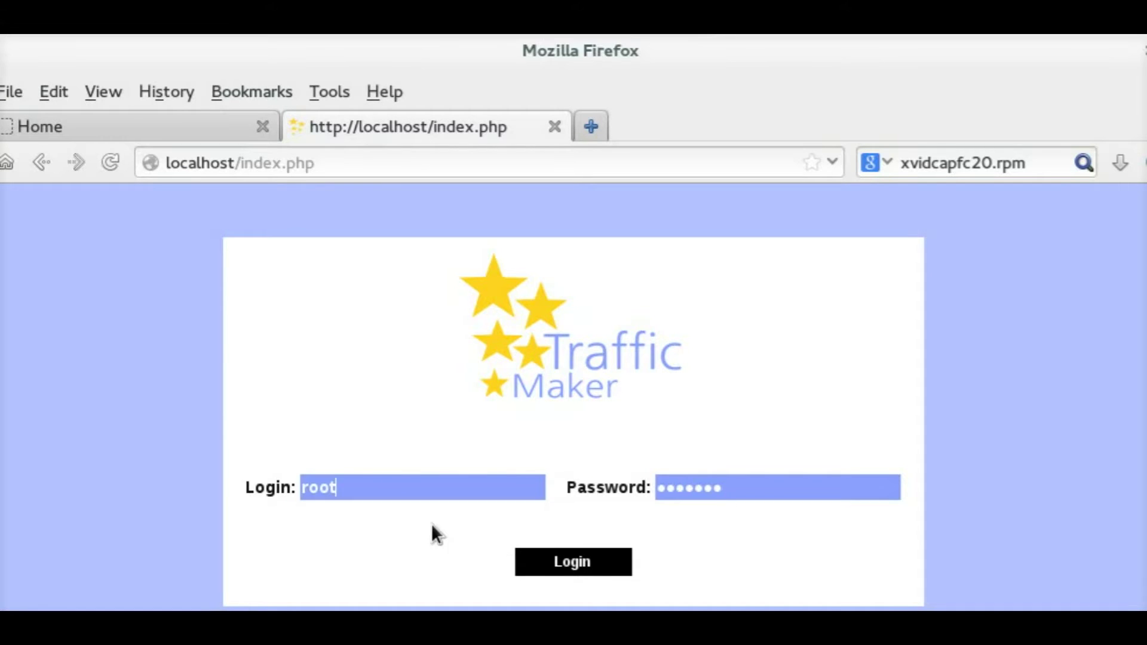
Step: Sign in to TrafficMaker and look through the About page
left_click(562, 565)
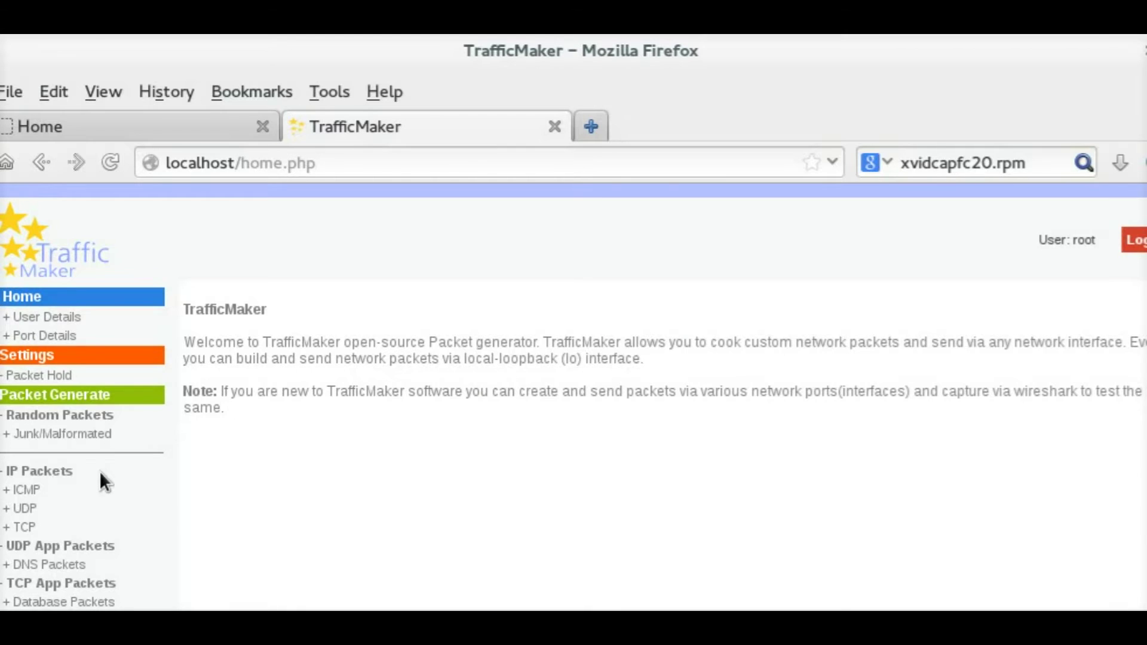
scroll(257, 451, "down", 10)
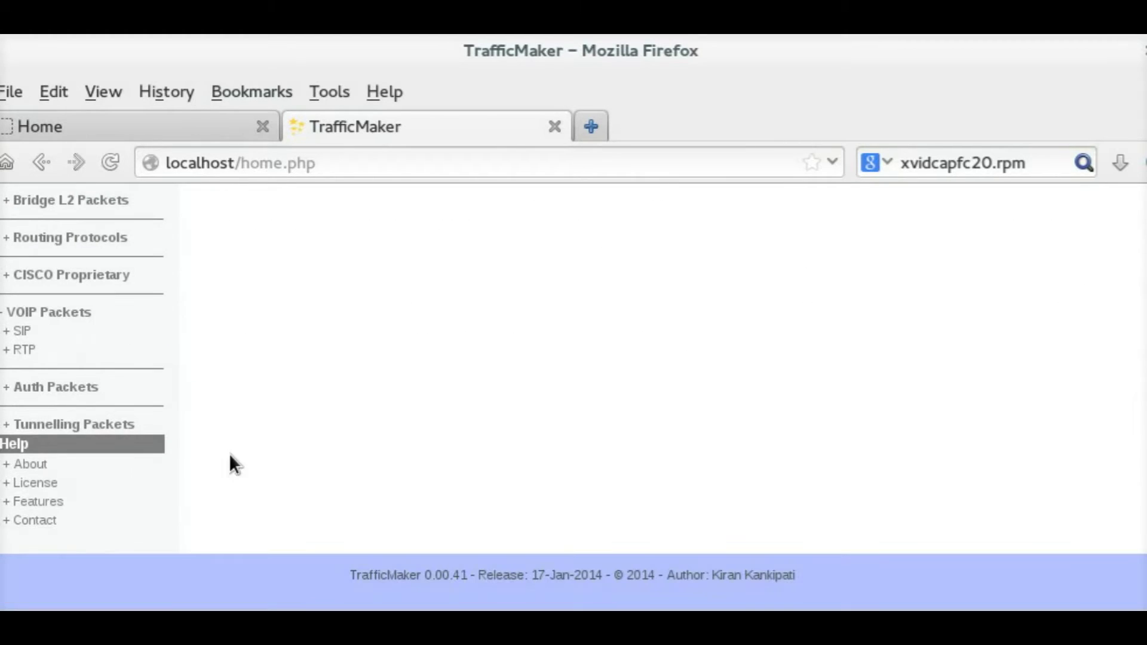
left_click(30, 465)
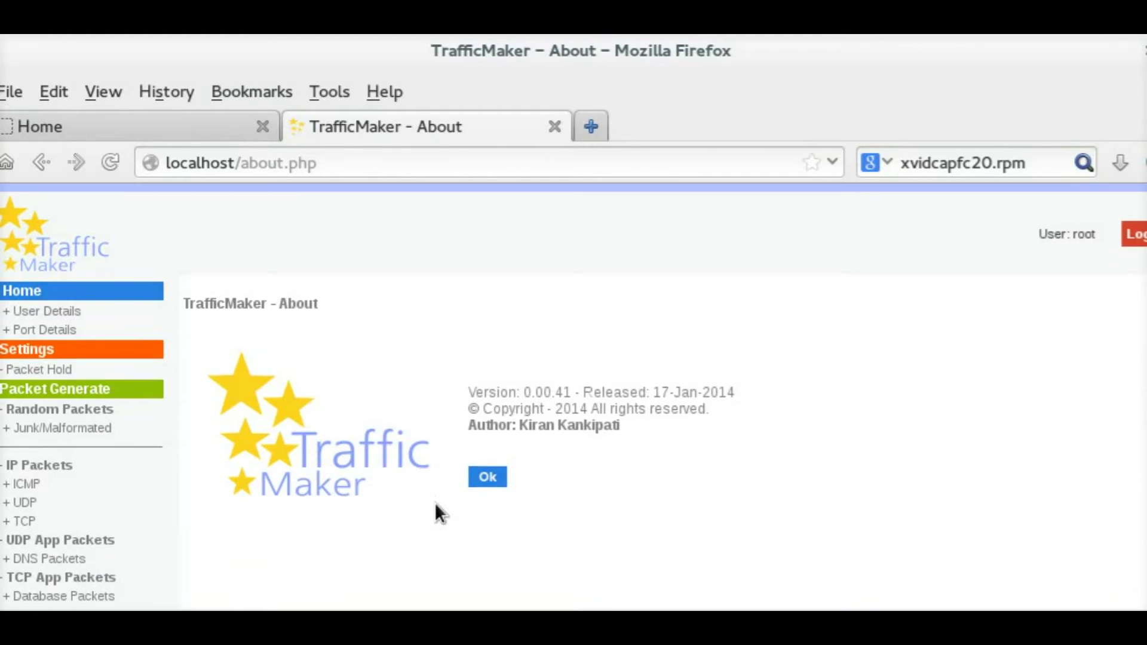
scroll(435, 503, "down", 5)
scroll(131, 385, "up", 5)
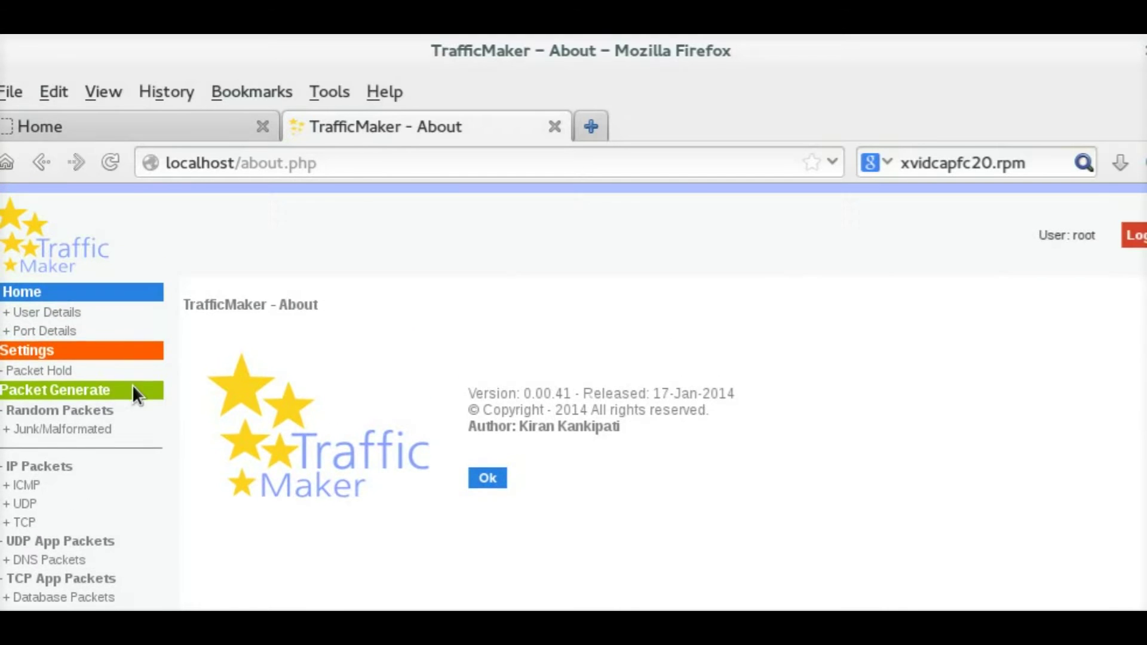
Step: Browse the Packet Hold and Port Details pages, then open DNS Packets and select its help text
left_click(59, 378)
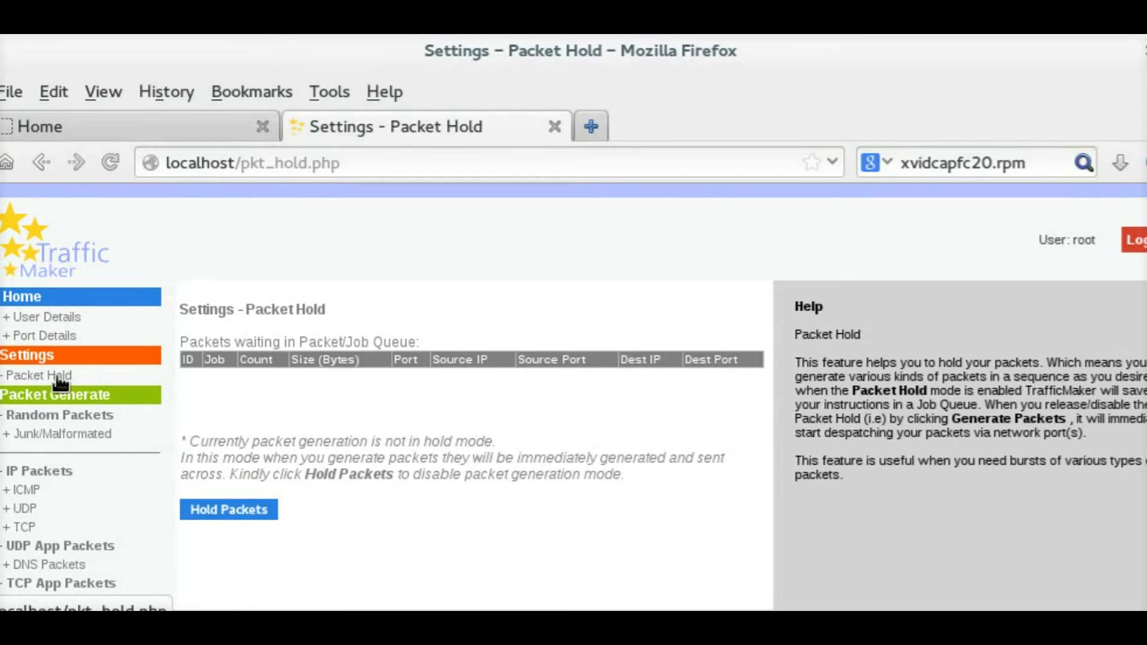
scroll(386, 542, "down", 2)
scroll(386, 542, "up", 3)
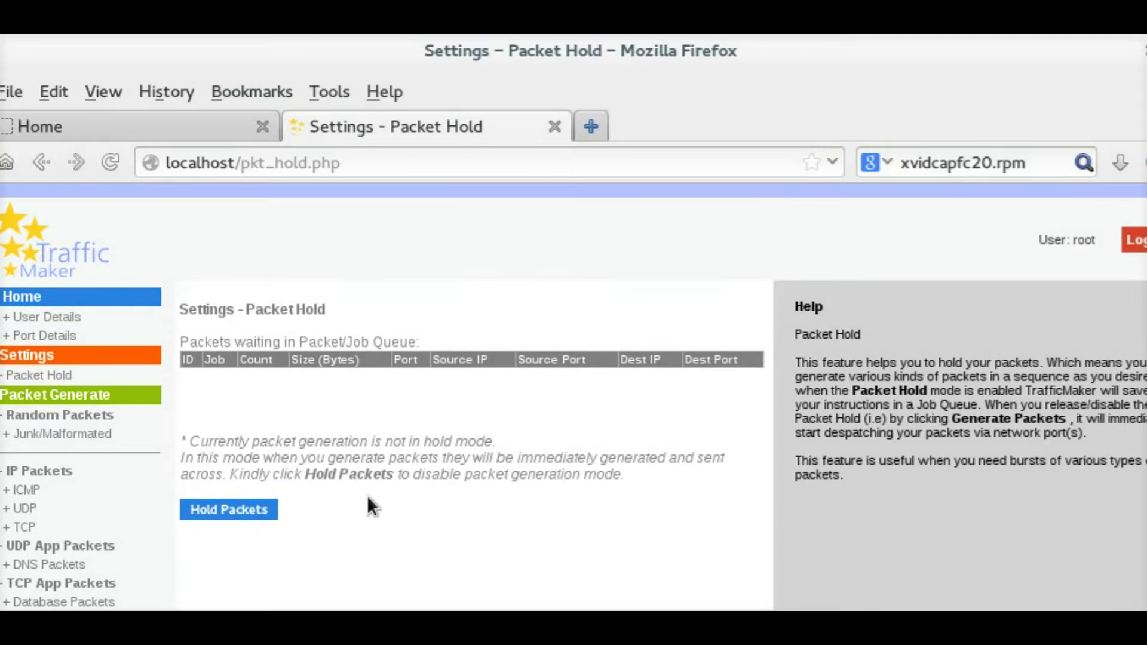
left_click(63, 336)
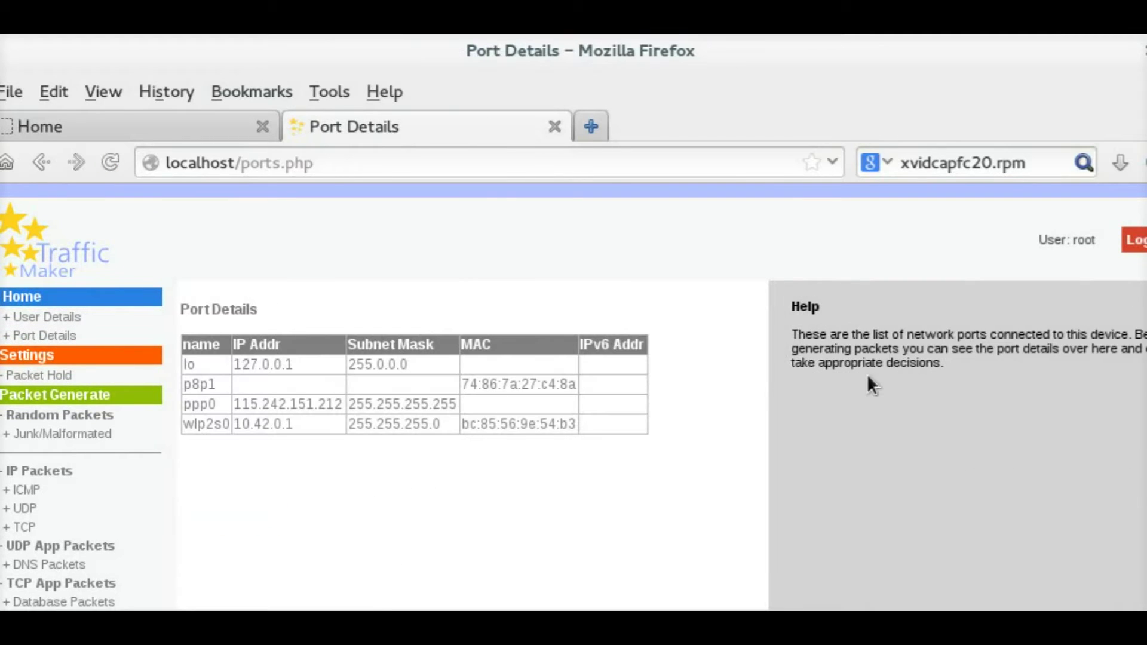
scroll(128, 505, "down", 2)
scroll(122, 507, "down", 2)
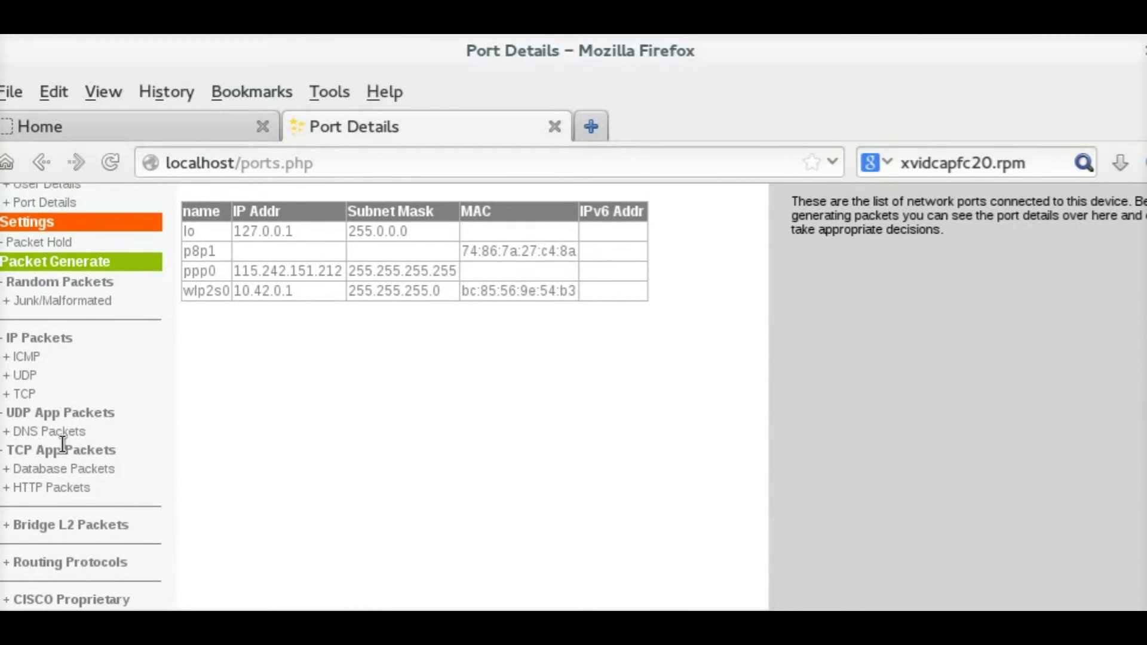
left_click(52, 433)
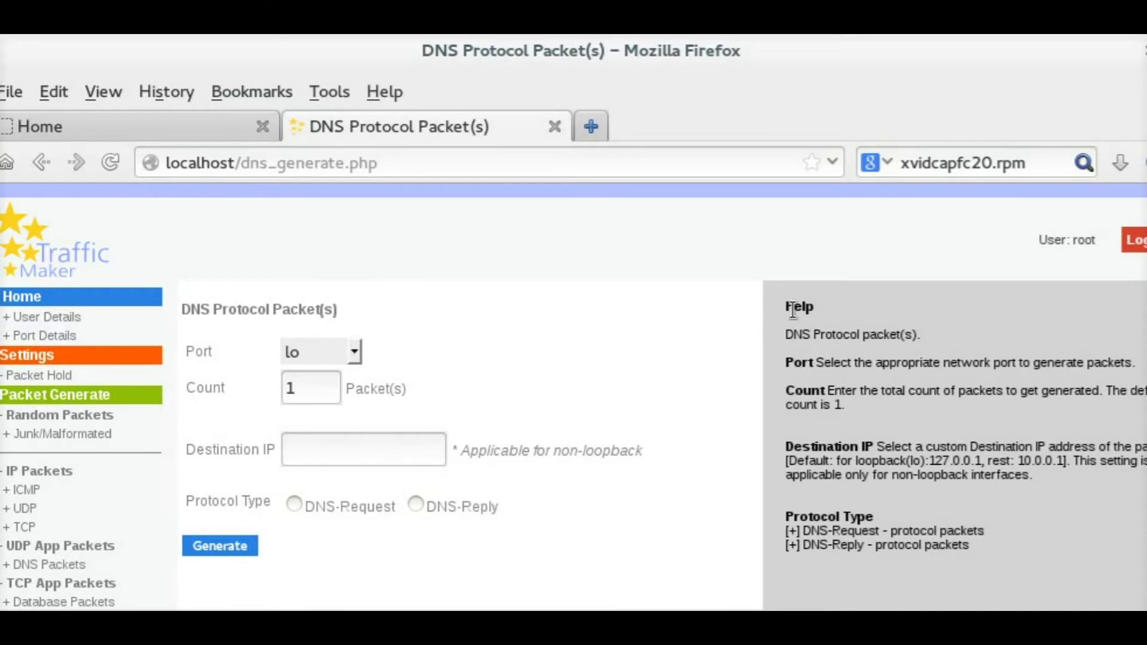
left_click_drag(789, 308, 963, 545)
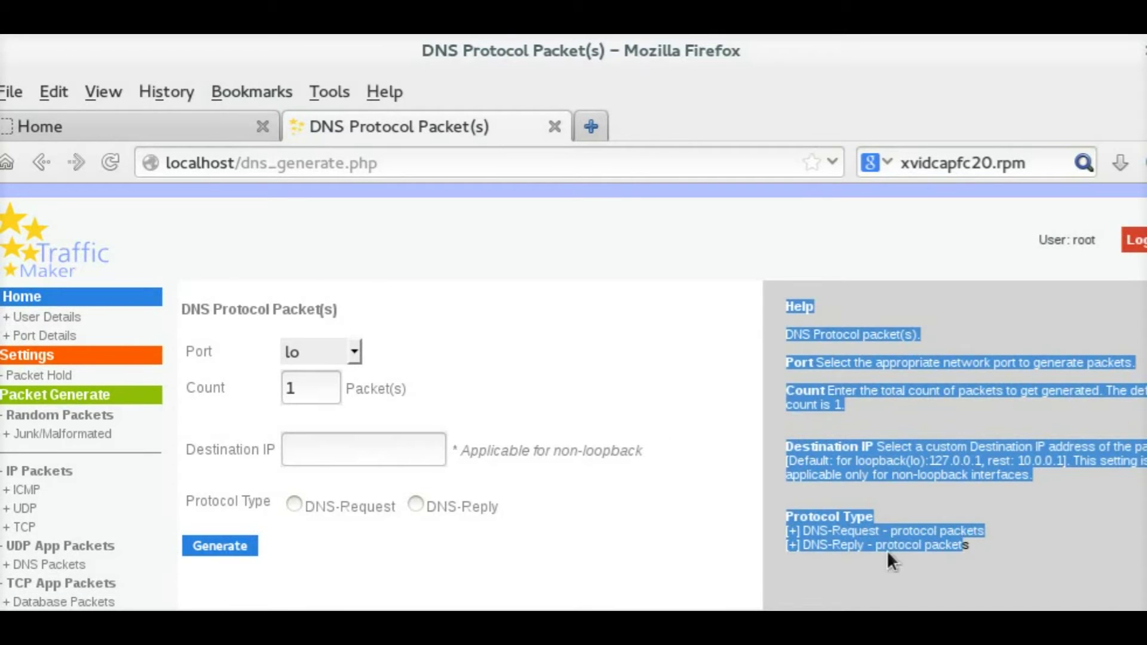
Step: Open the Junk/Malformed packet page, leaving its port set to lo
left_click(566, 536)
scroll(92, 472, "down", 4)
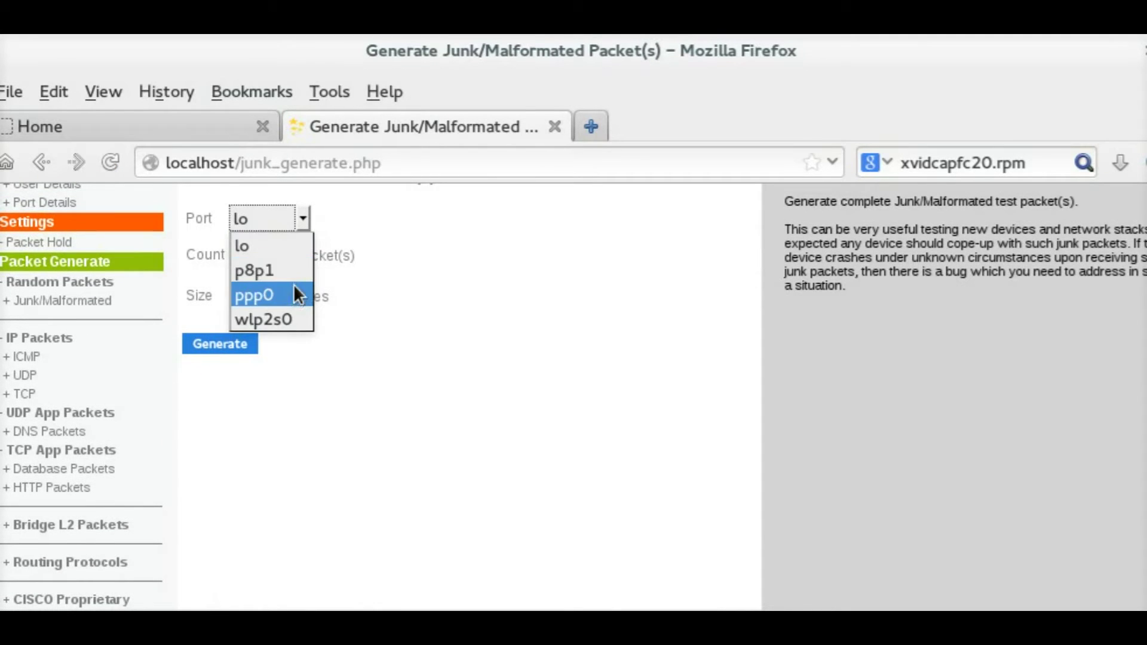
left_click(594, 293)
Step: Browse the HTTP, CISCO and Bridge L2 packet generation pages
left_click(139, 485)
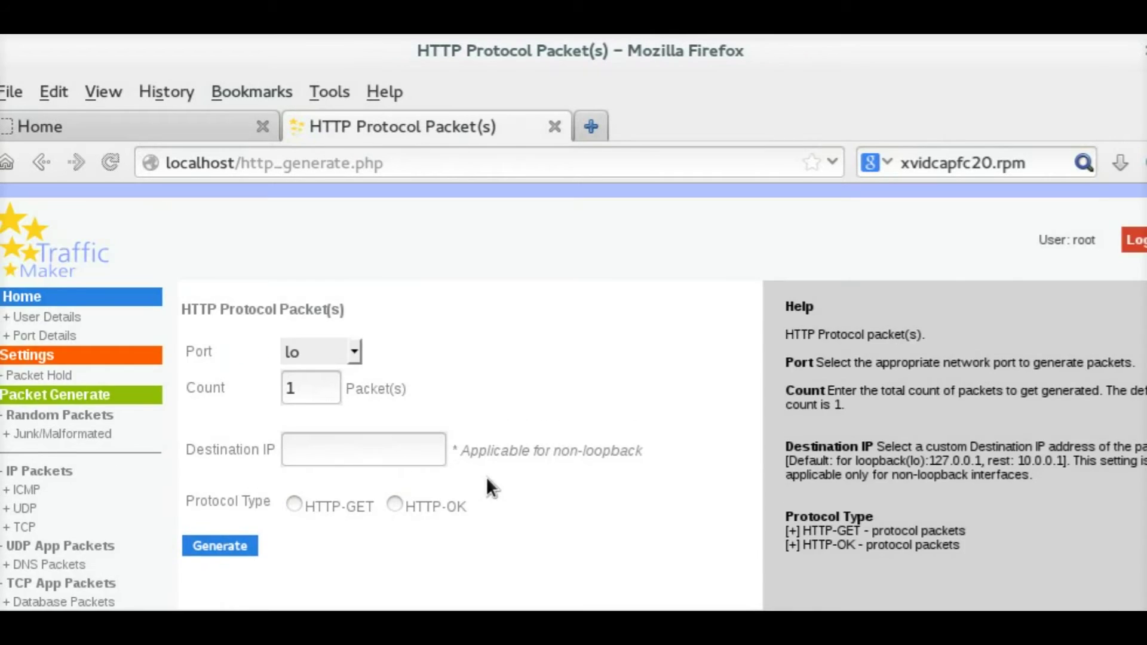
scroll(478, 473, "down", 2)
left_click(53, 532)
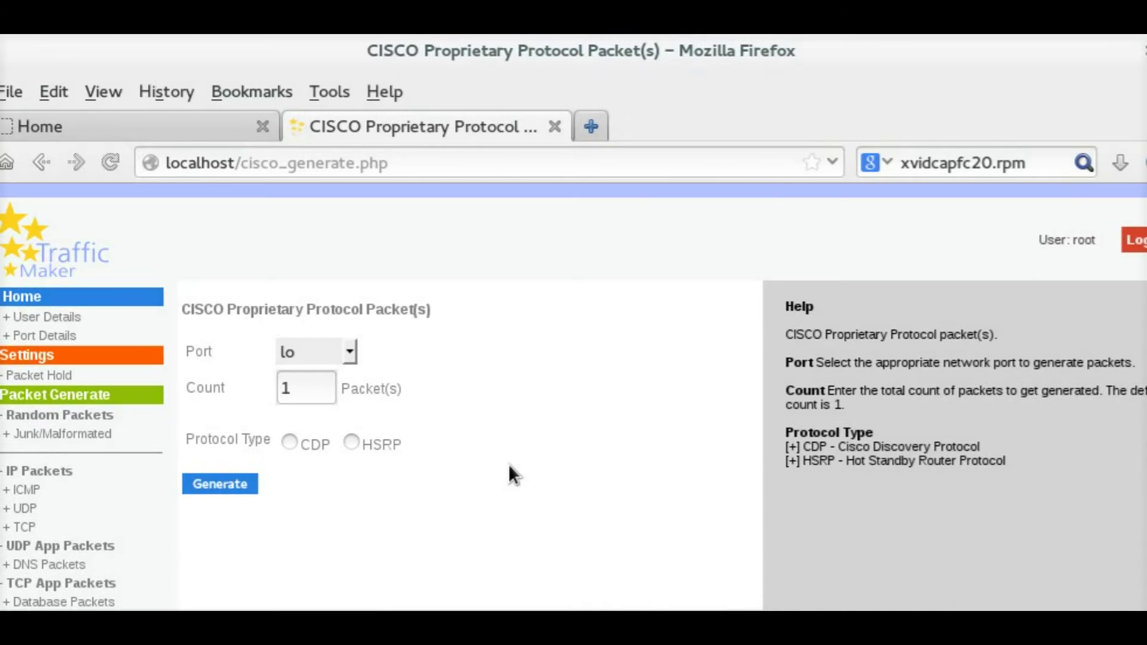
scroll(120, 547, "down", 3)
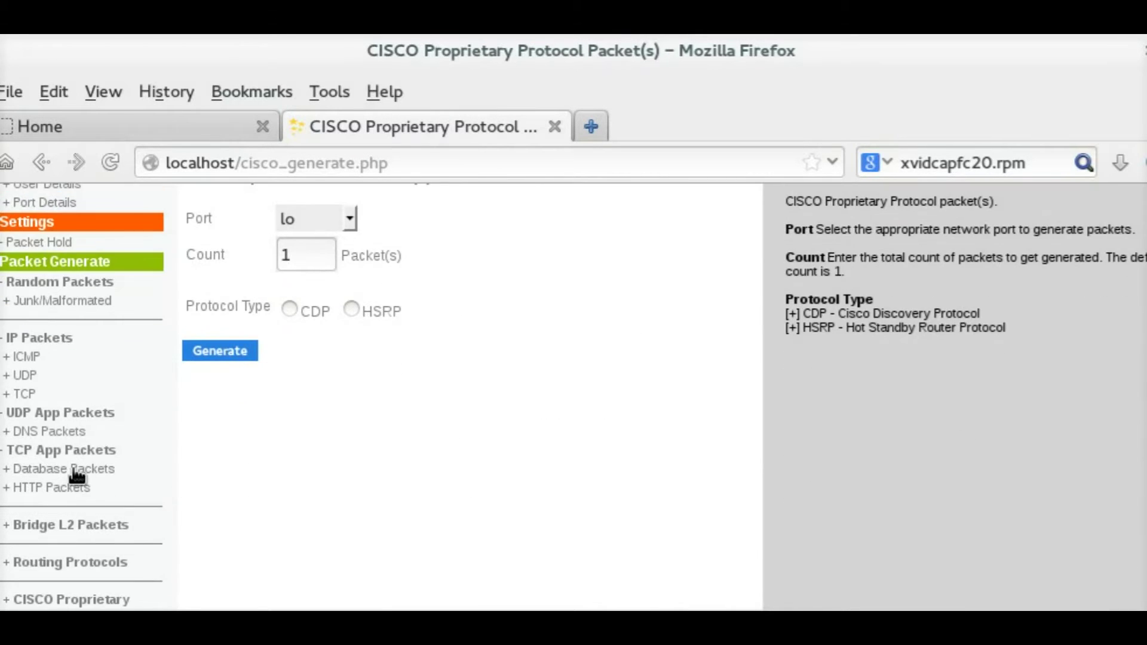
left_click(118, 526)
scroll(179, 526, "down", 4)
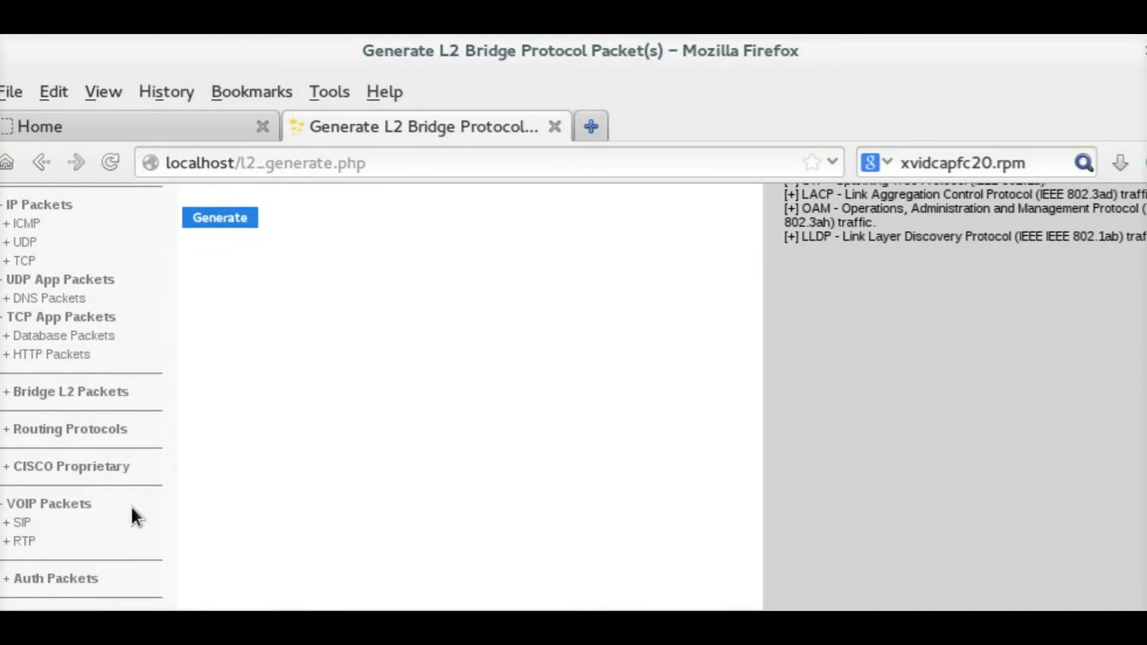
Step: Browse the routing protocol and VOIP RTP packet generation pages
left_click(75, 432)
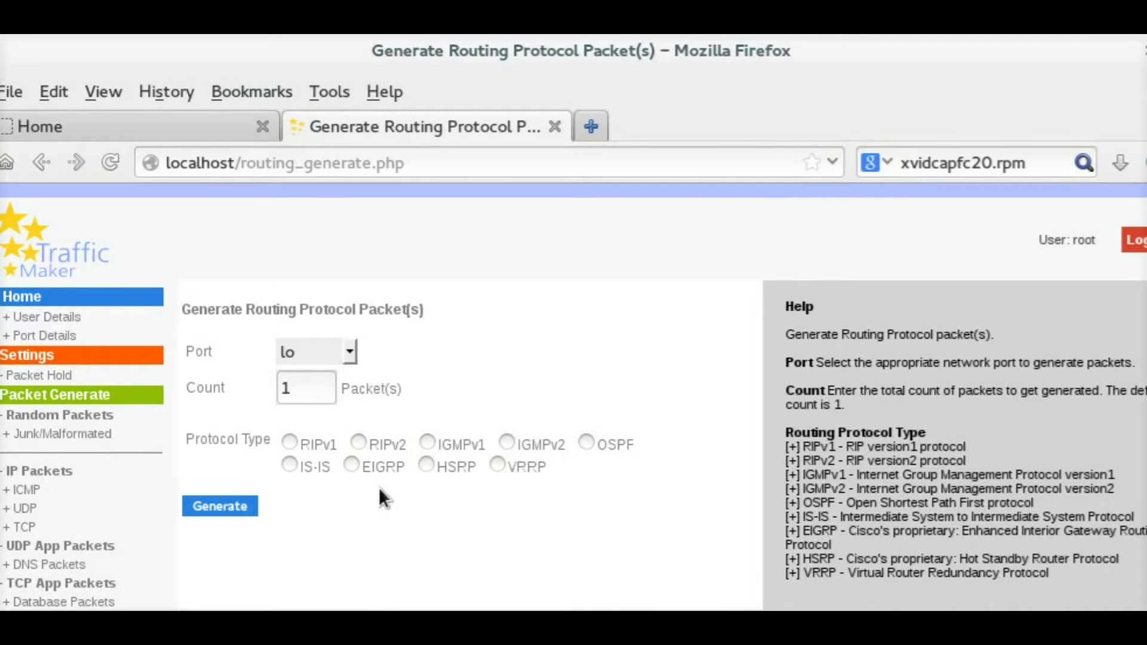
scroll(378, 486, "down", 3)
scroll(428, 487, "up", 3)
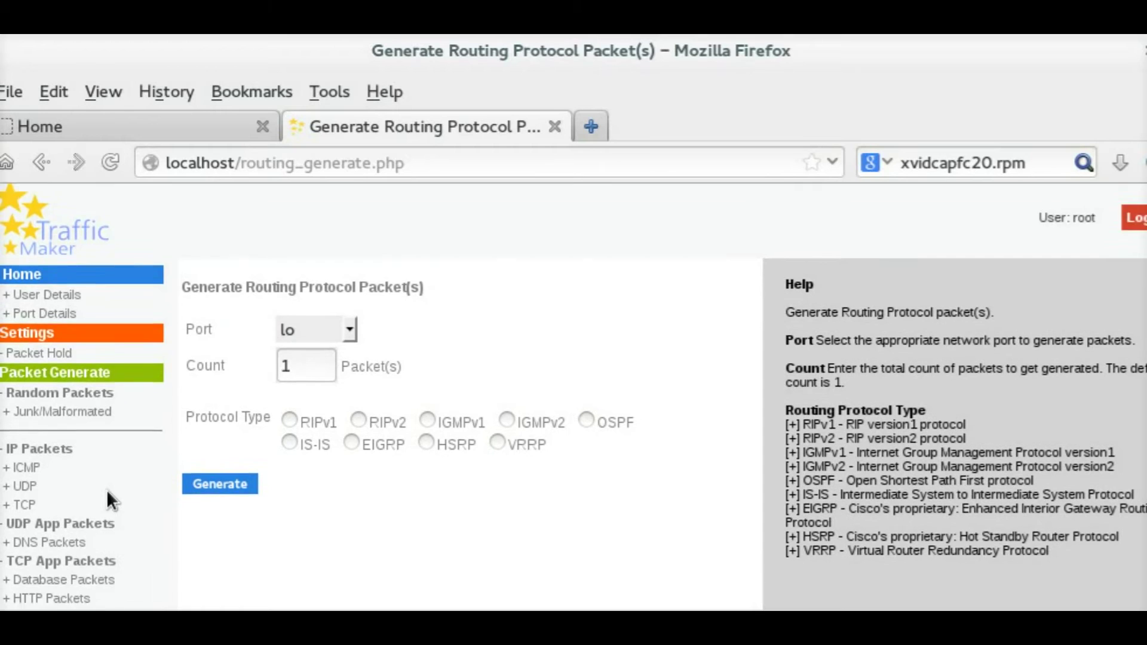
scroll(106, 489, "down", 5)
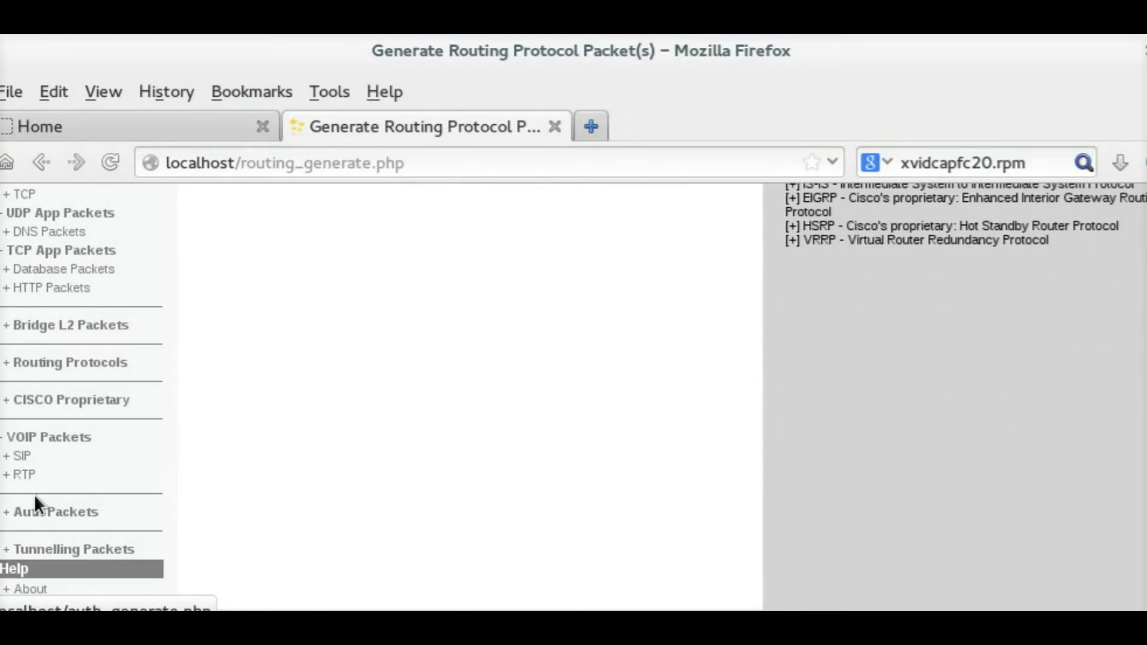
left_click(27, 475)
scroll(57, 526, "down", 2)
scroll(57, 534, "down", 2)
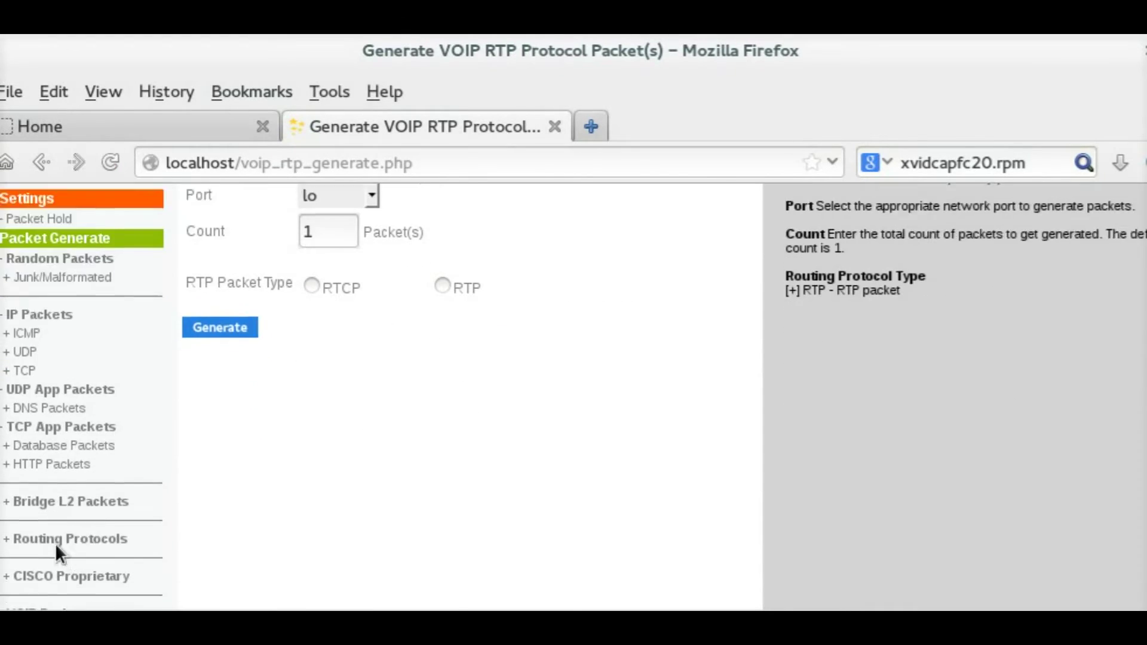
Step: After viewing the Auth page, open HTTP Packets and keep lo as the sending port
left_click(70, 581)
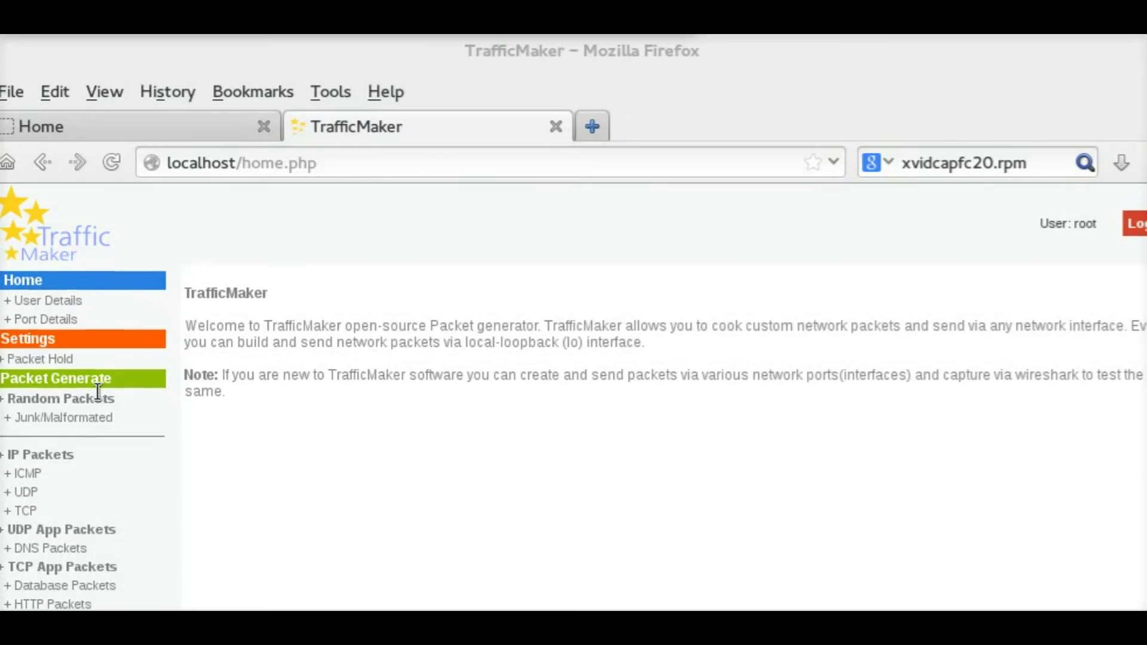
scroll(92, 418, "down", 3)
left_click(62, 422)
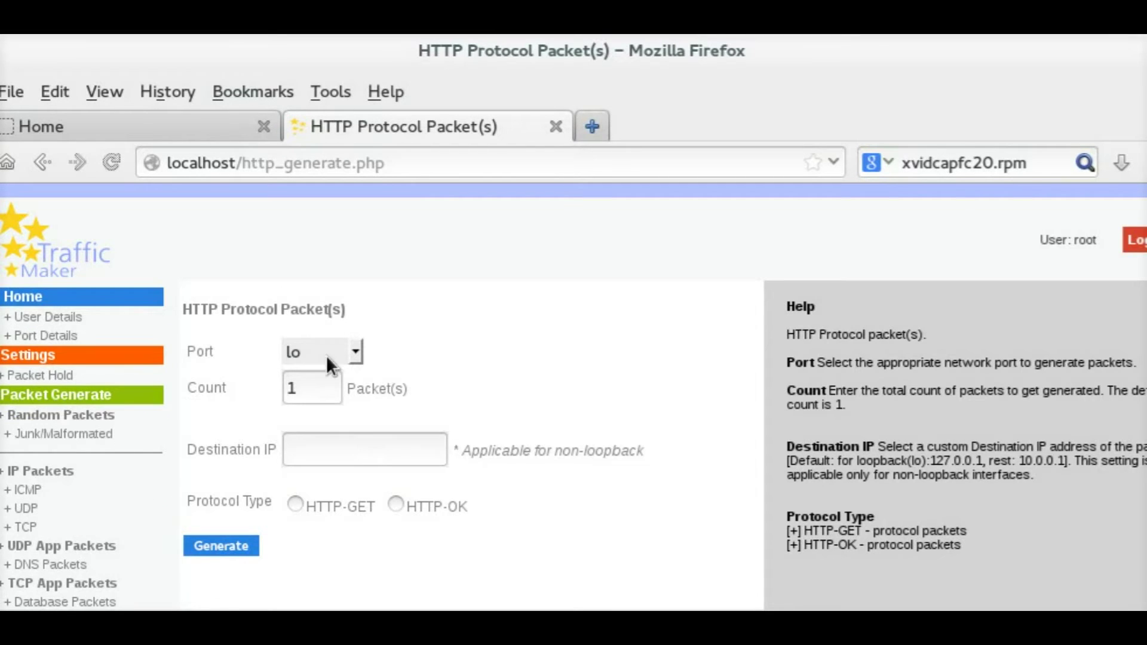
left_click(356, 352)
left_click(589, 264)
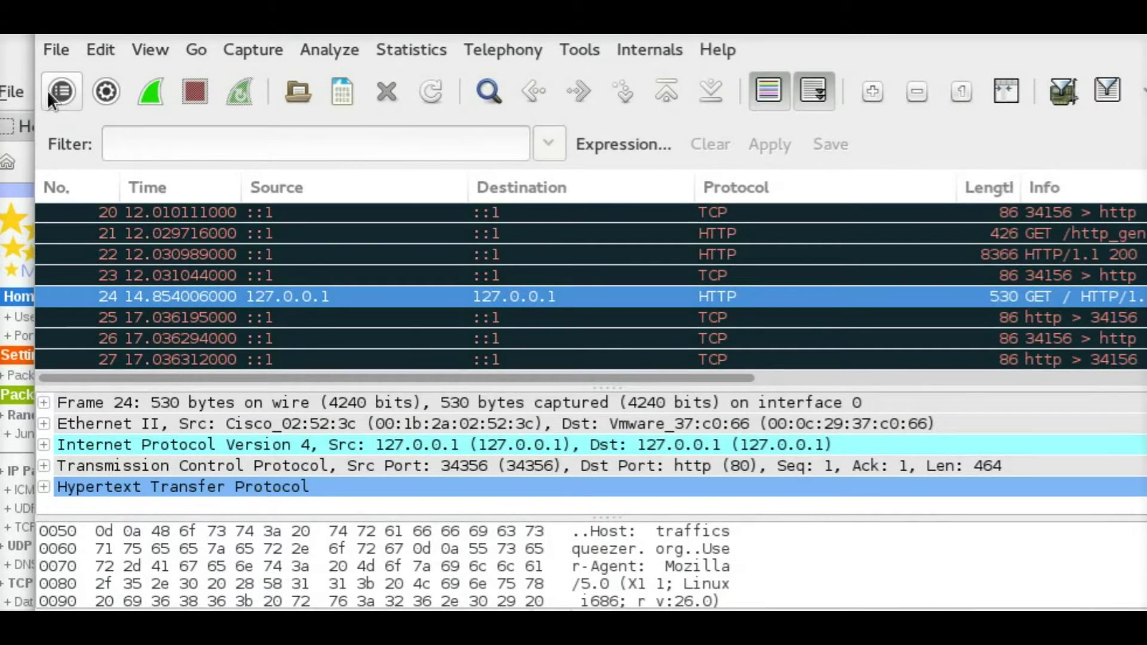
Step: Start a fresh Wireshark capture on lo and generate one HTTP-GET packet
left_click(49, 90)
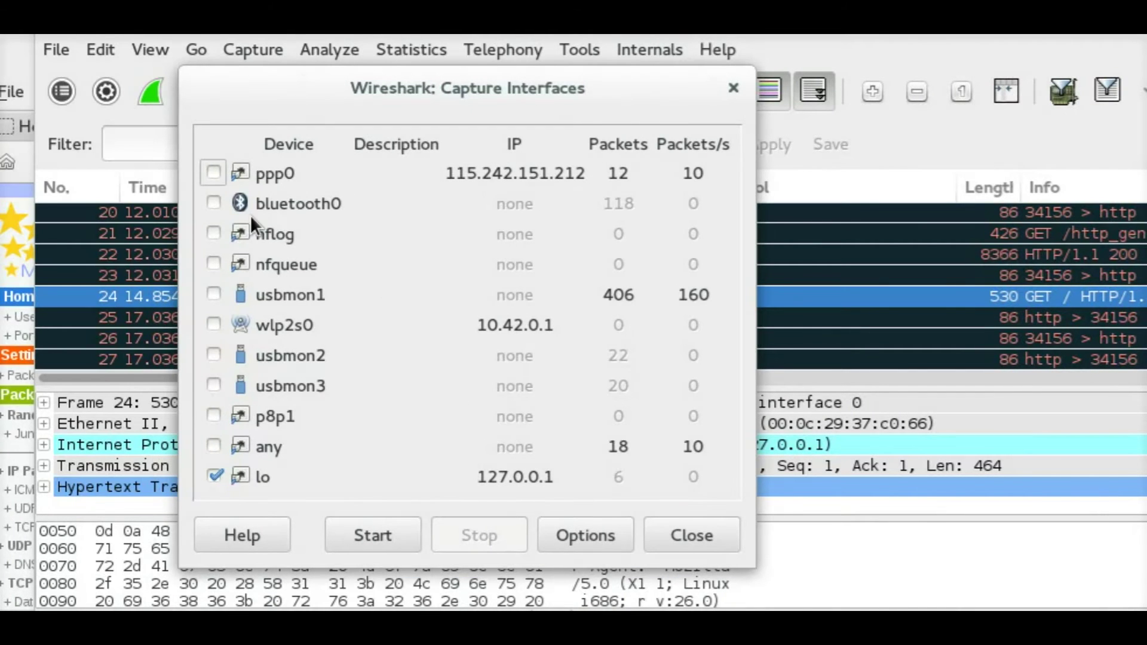
left_click(363, 533)
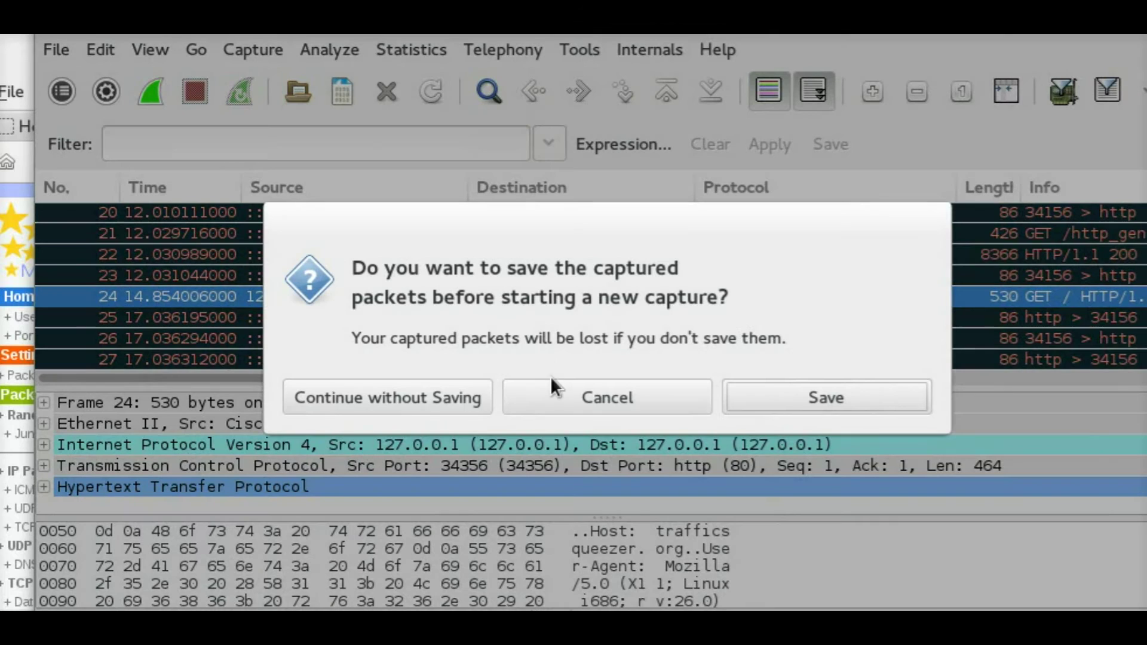
left_click(471, 398)
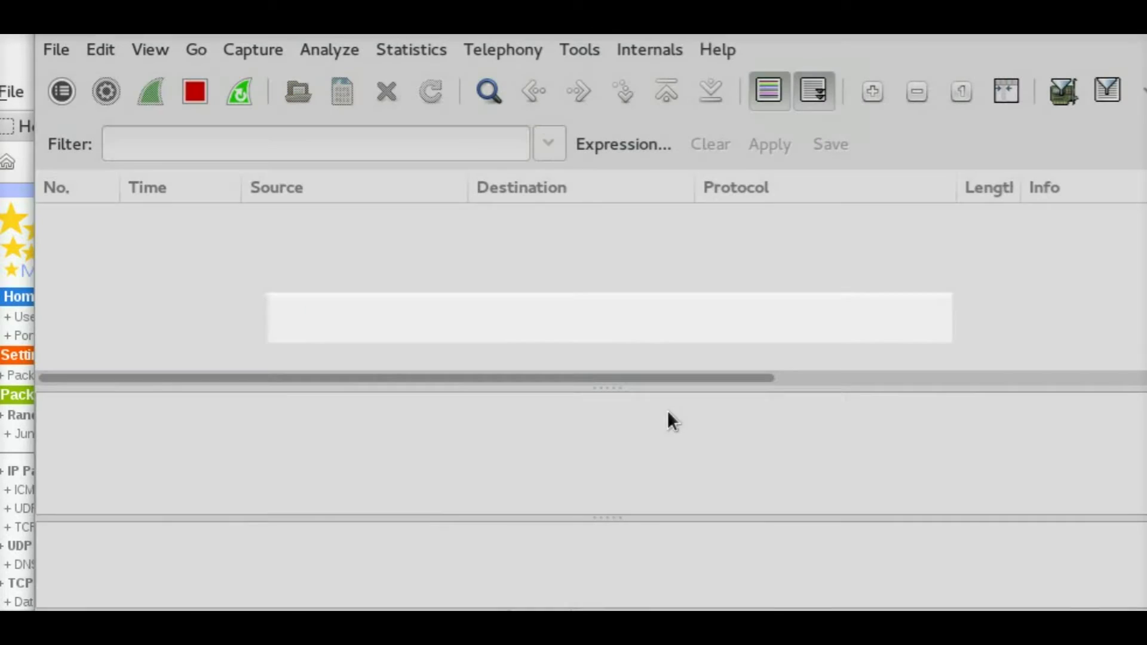
left_click(37, 72)
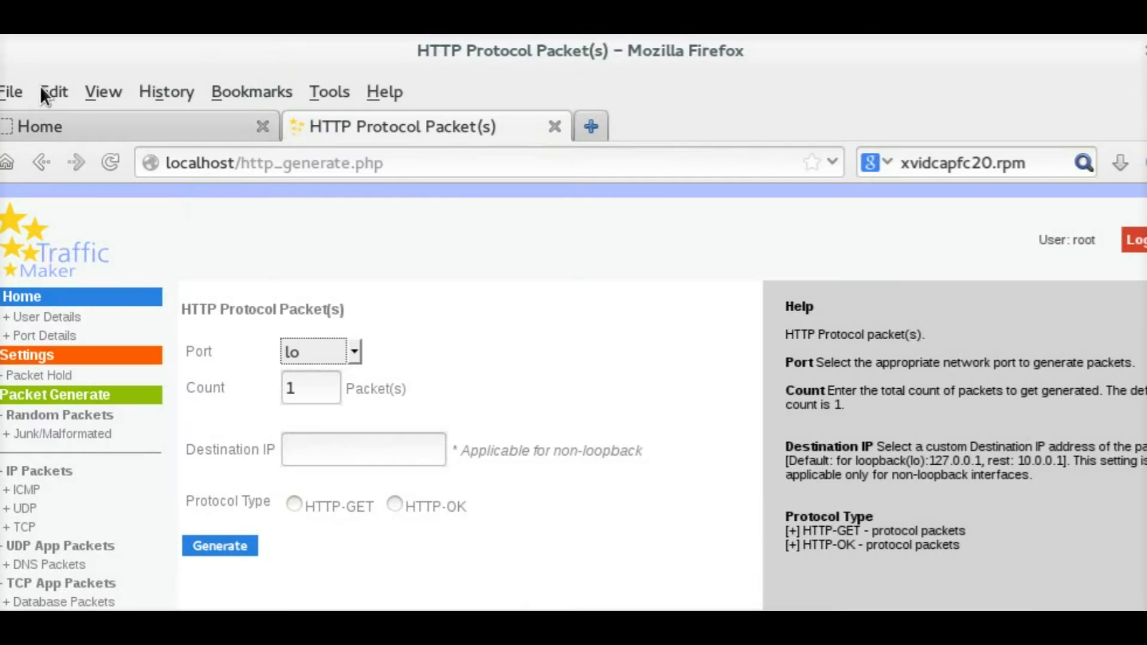
left_click(293, 503)
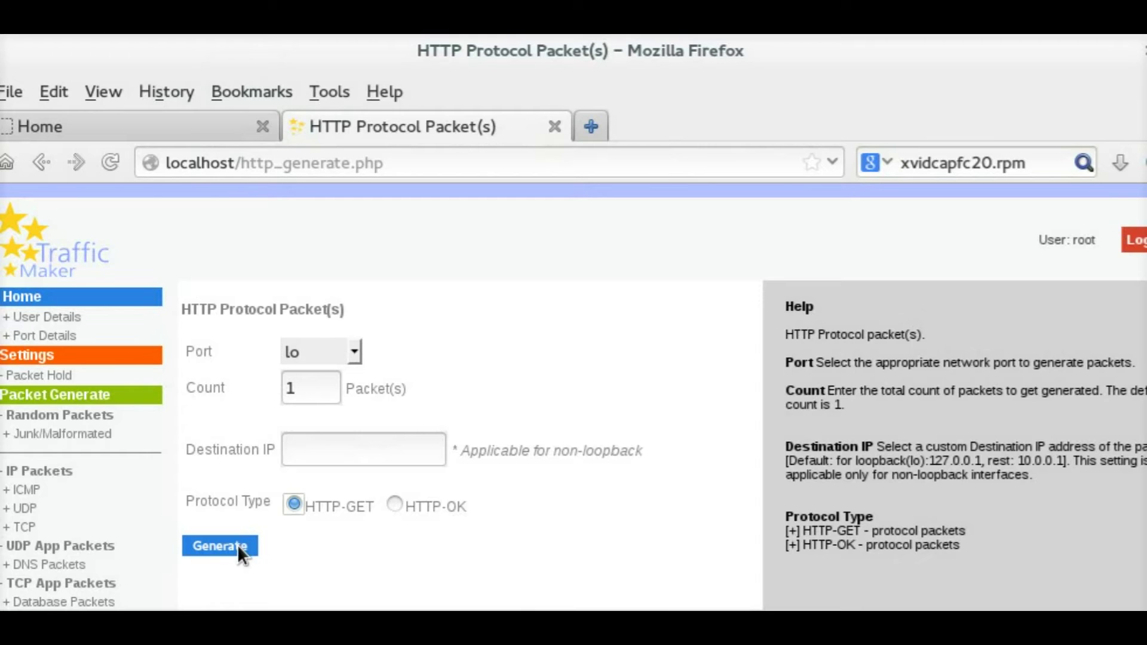
left_click(237, 545)
Step: Inspect packet 11's TCP header in Wireshark, then stop the capture
key("alt+Tab")
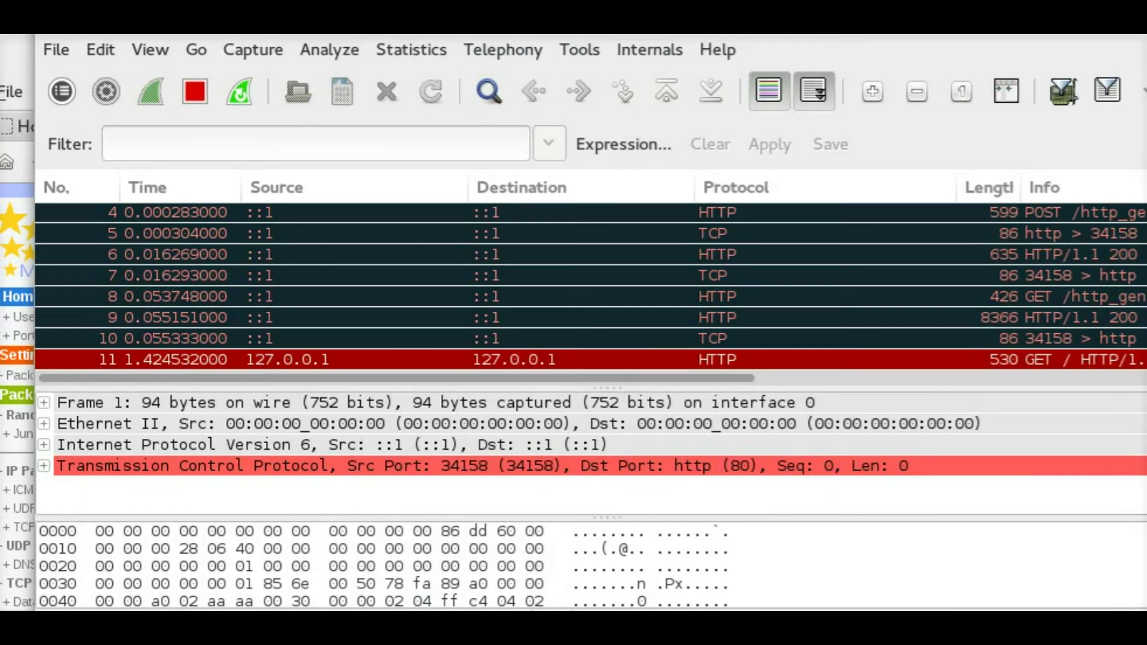
left_click(340, 359)
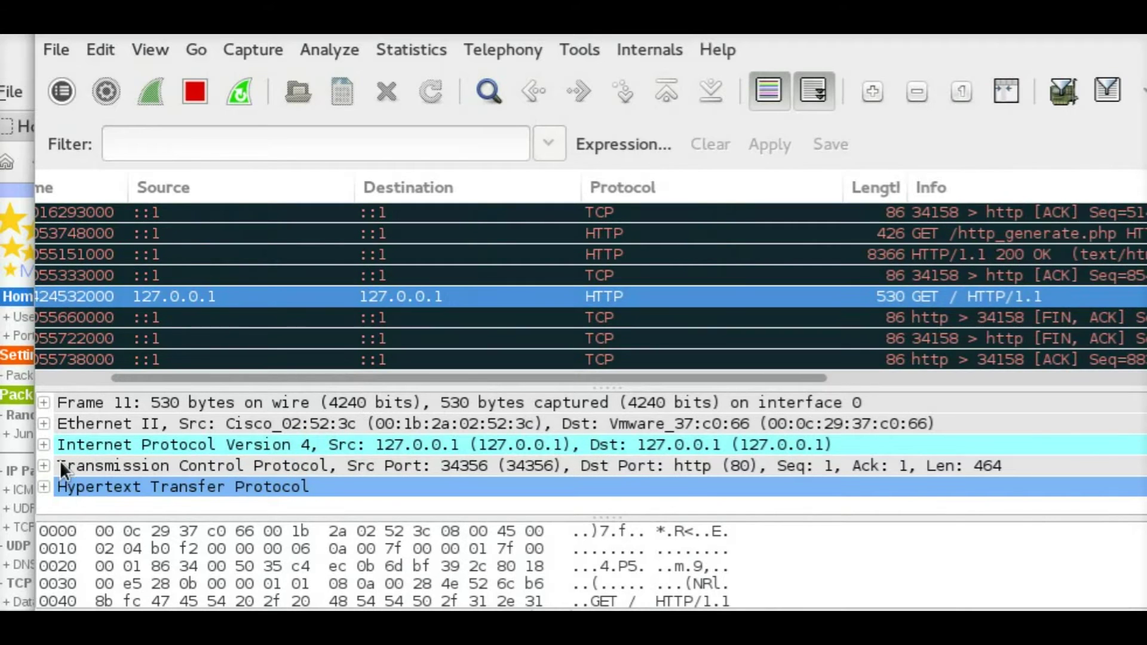
left_click(42, 467)
scroll(218, 462, "down", 5)
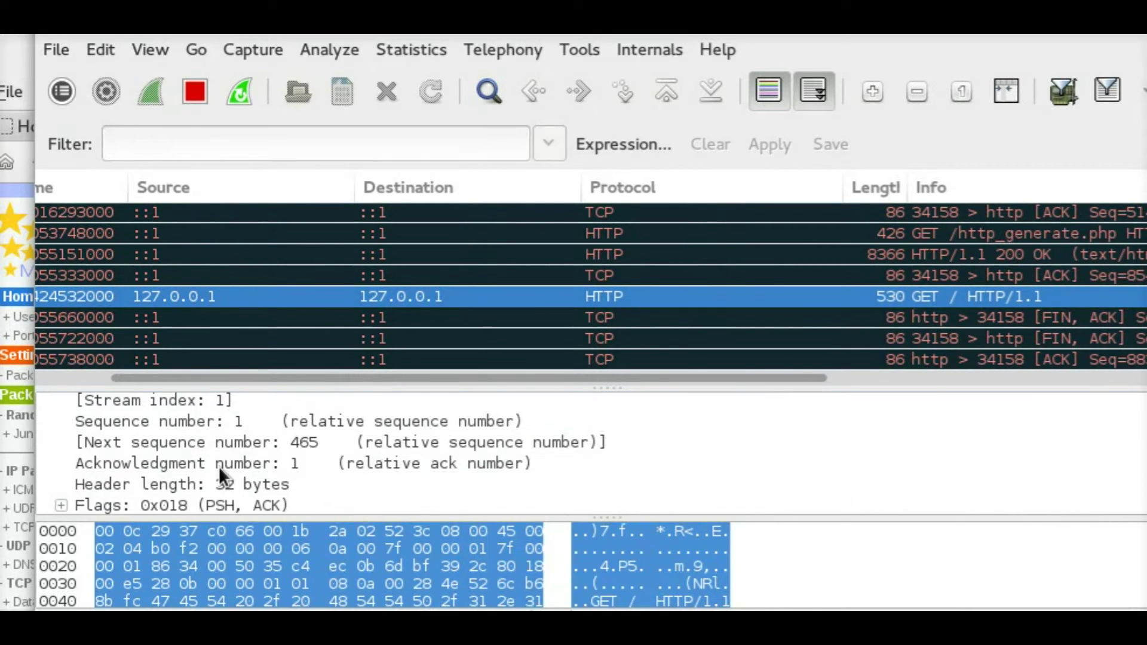
scroll(223, 472, "up", 5)
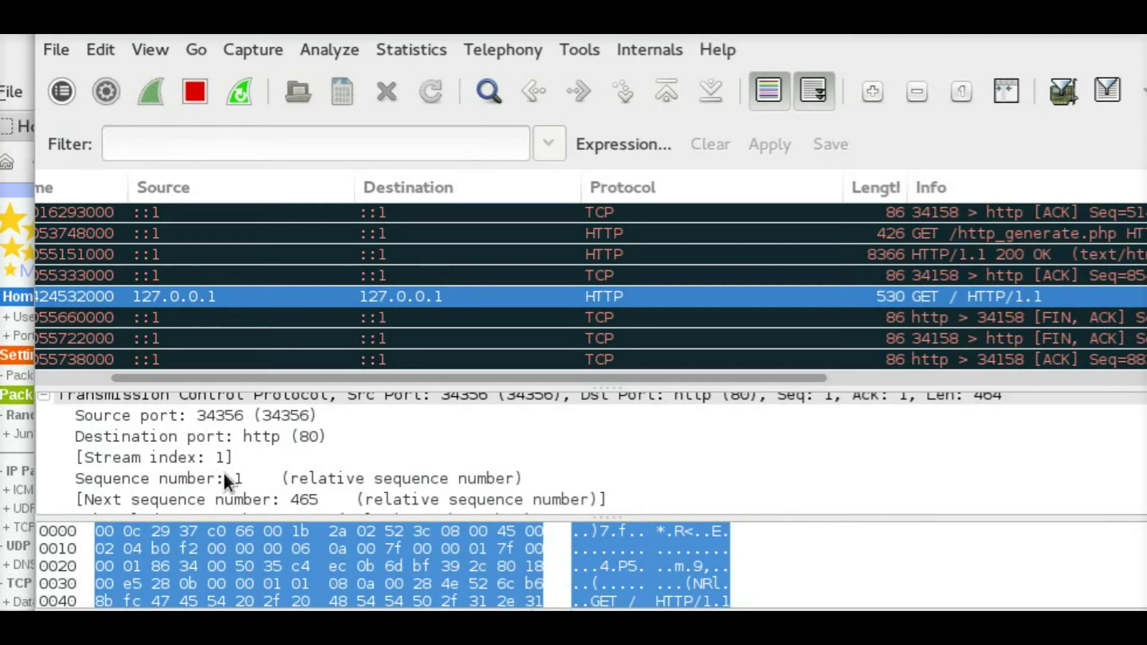
left_click(195, 91)
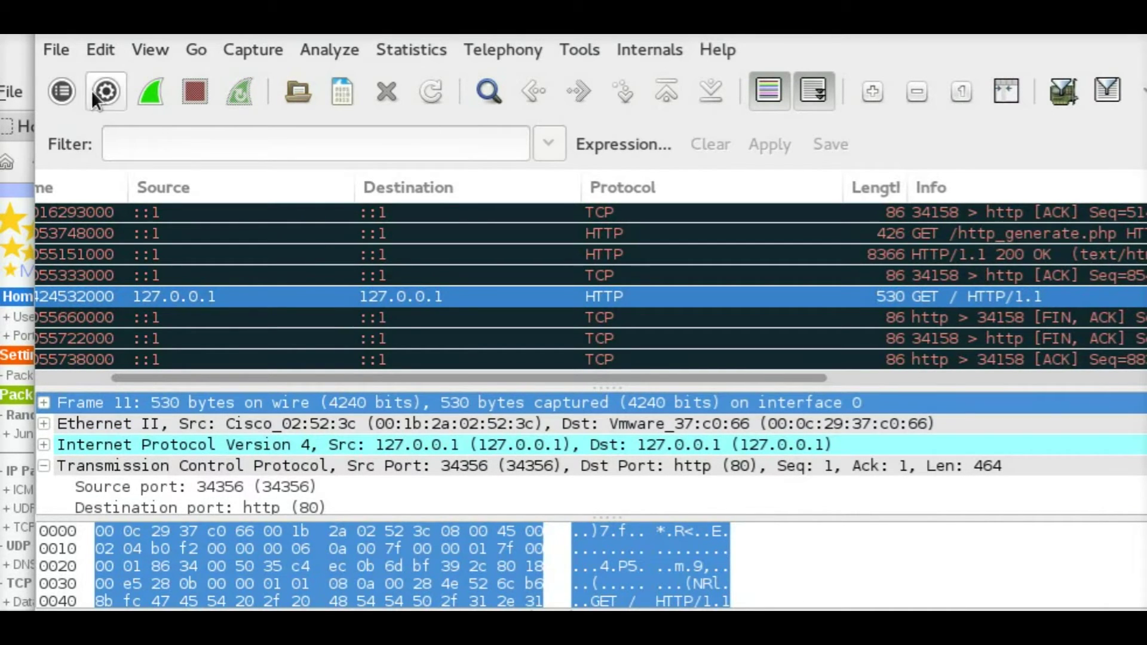
left_click(16, 58)
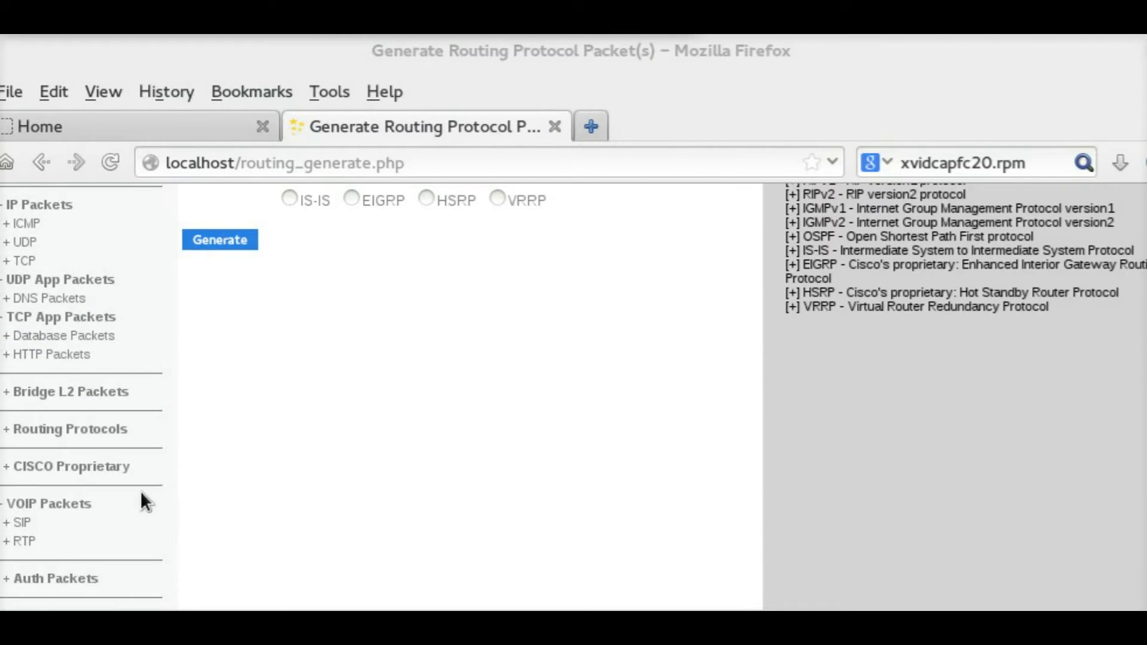
Step: Open Auth Packets, restart the Wireshark capture without saving, and generate a RADIUS packet
scroll(141, 490, "down", 3)
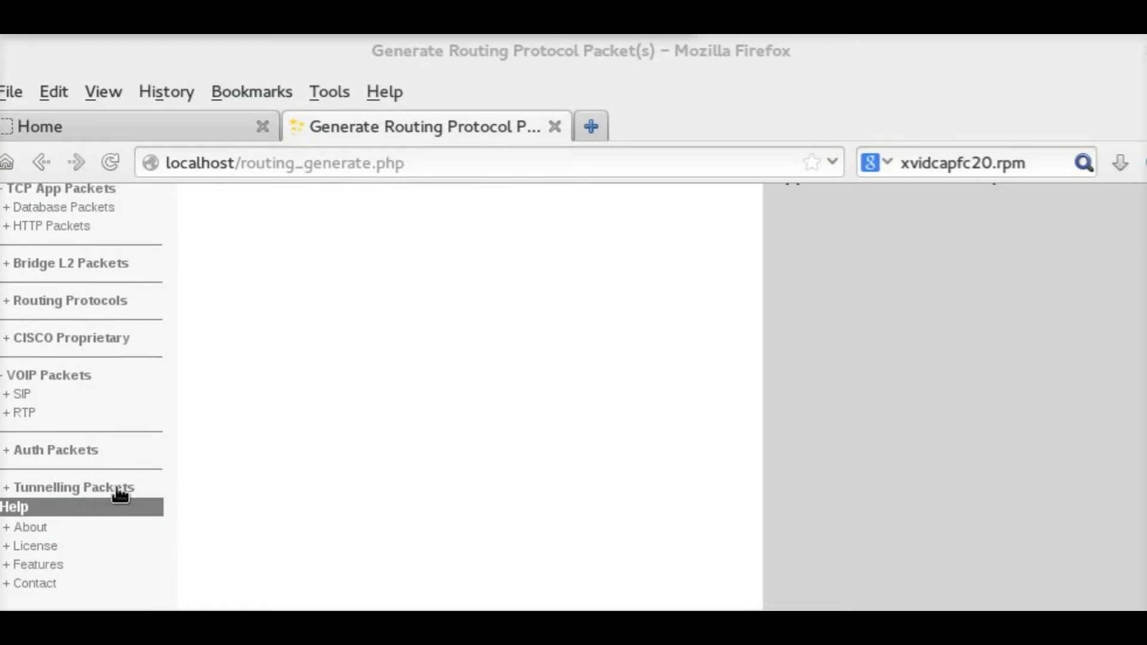
left_click(60, 449)
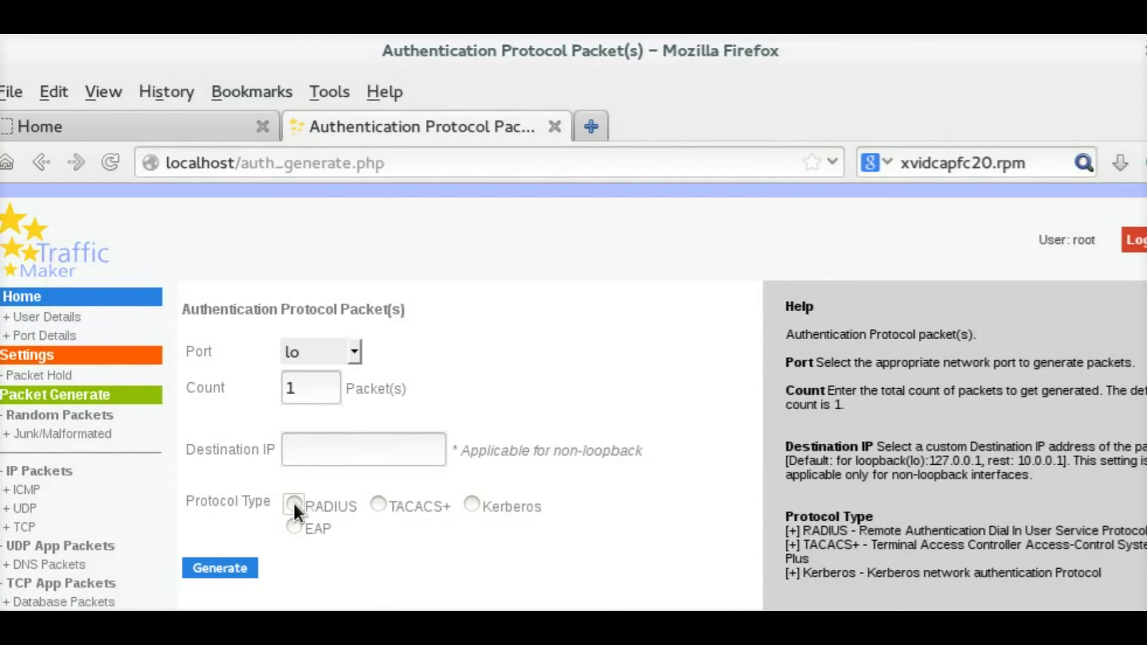
key("alt+Tab")
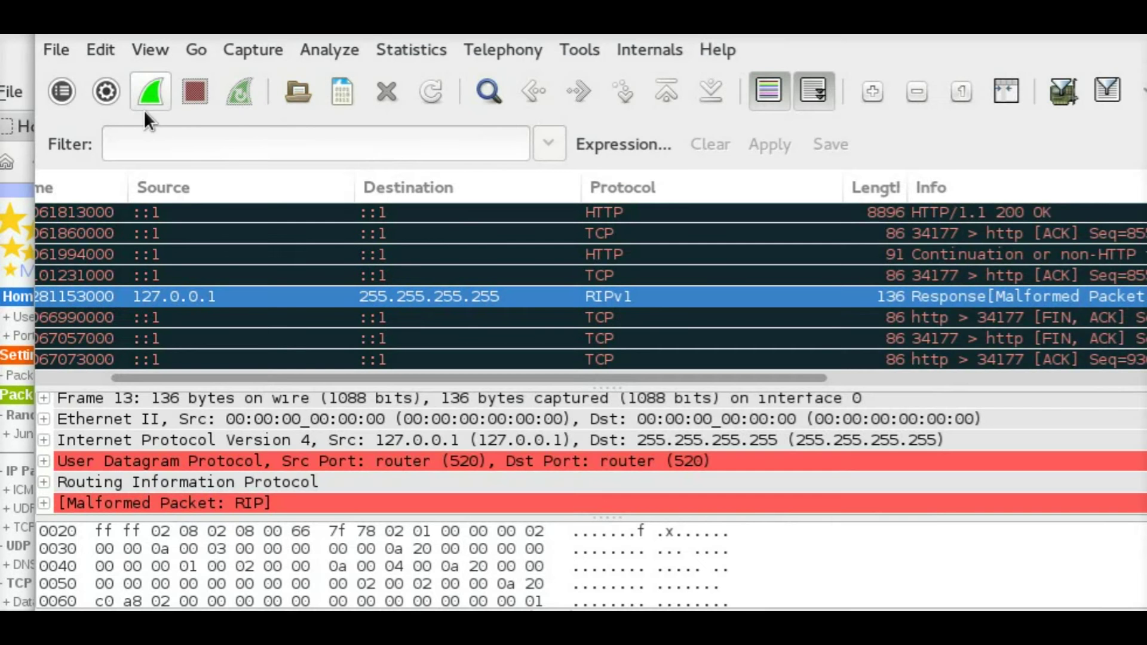
left_click(149, 91)
left_click(425, 403)
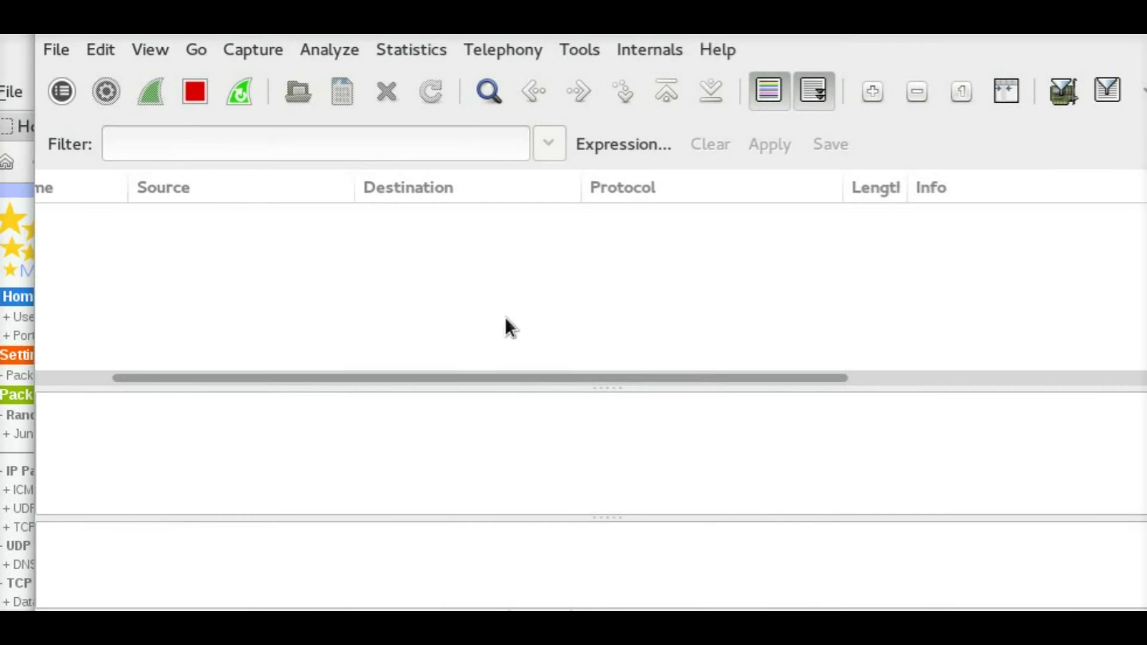
key("alt+Tab")
left_click(231, 566)
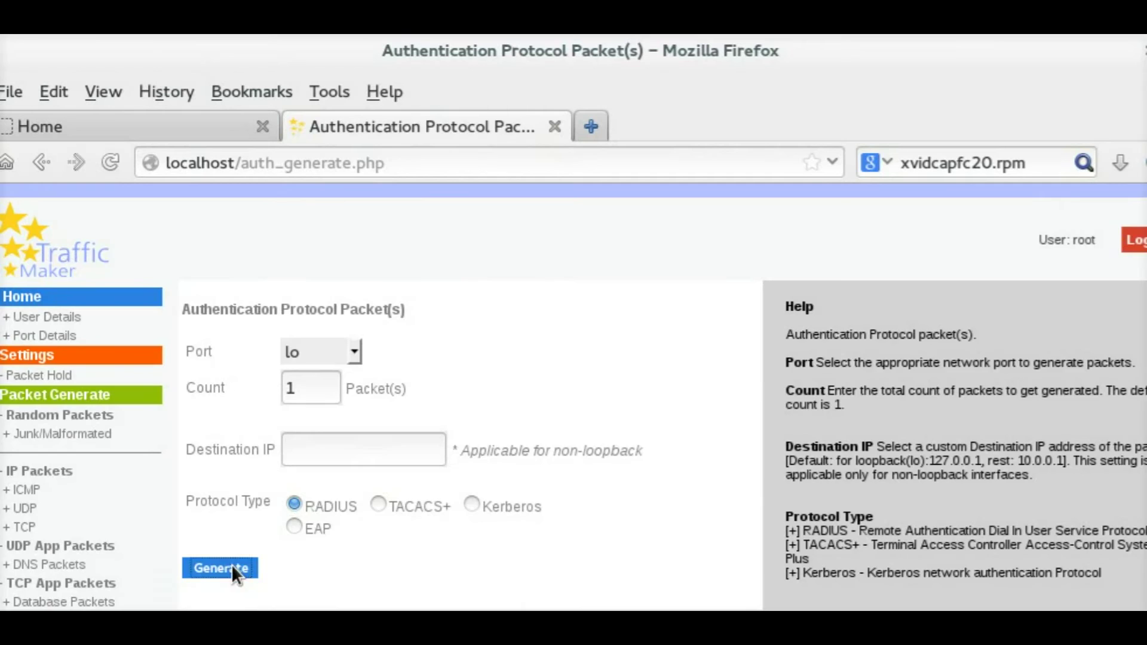
Step: Expand the IPv4, UDP and RADIUS layers of the 181-byte Access-Request to port 1812, then stop capturing
key("alt+Tab")
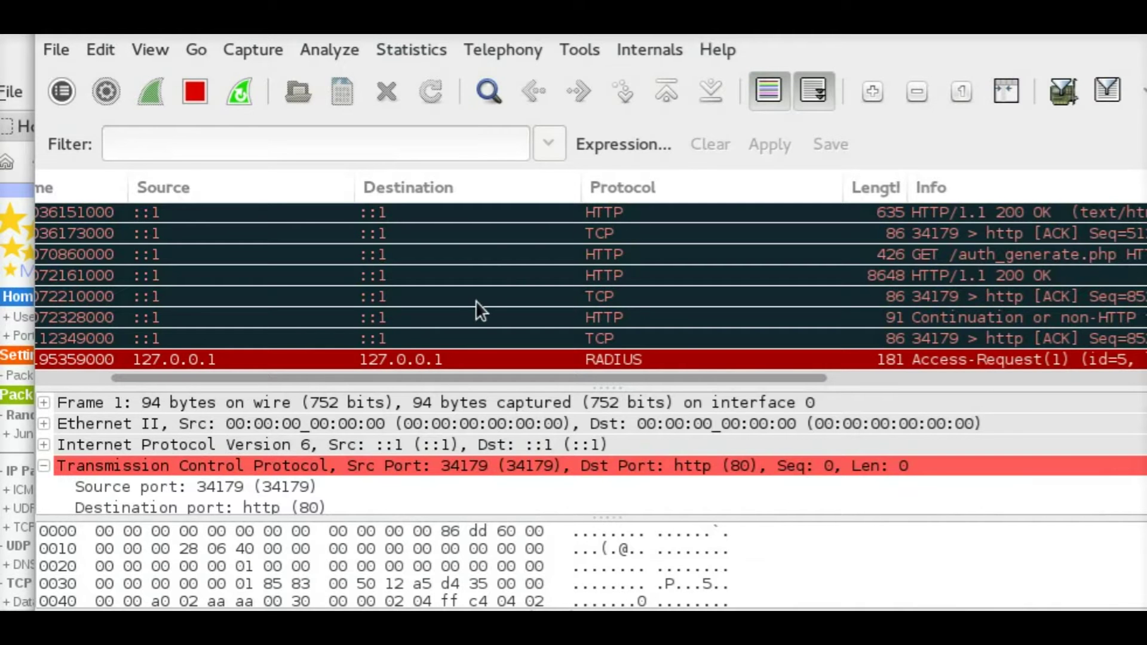
left_click(453, 357)
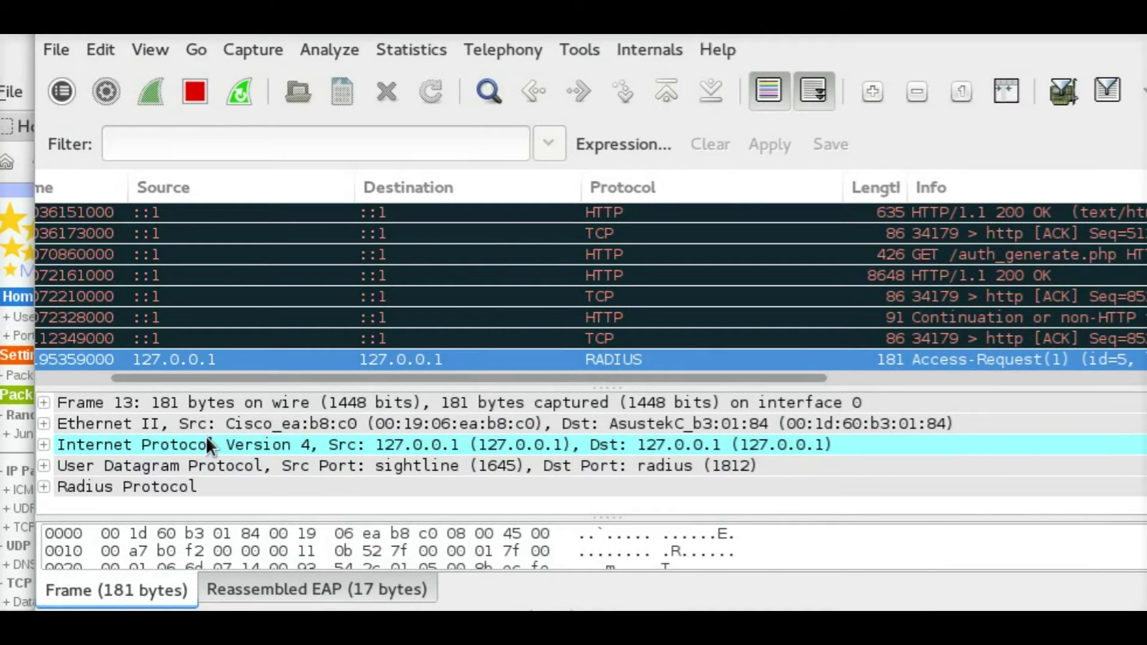
left_click(45, 443)
scroll(134, 459, "down", 5)
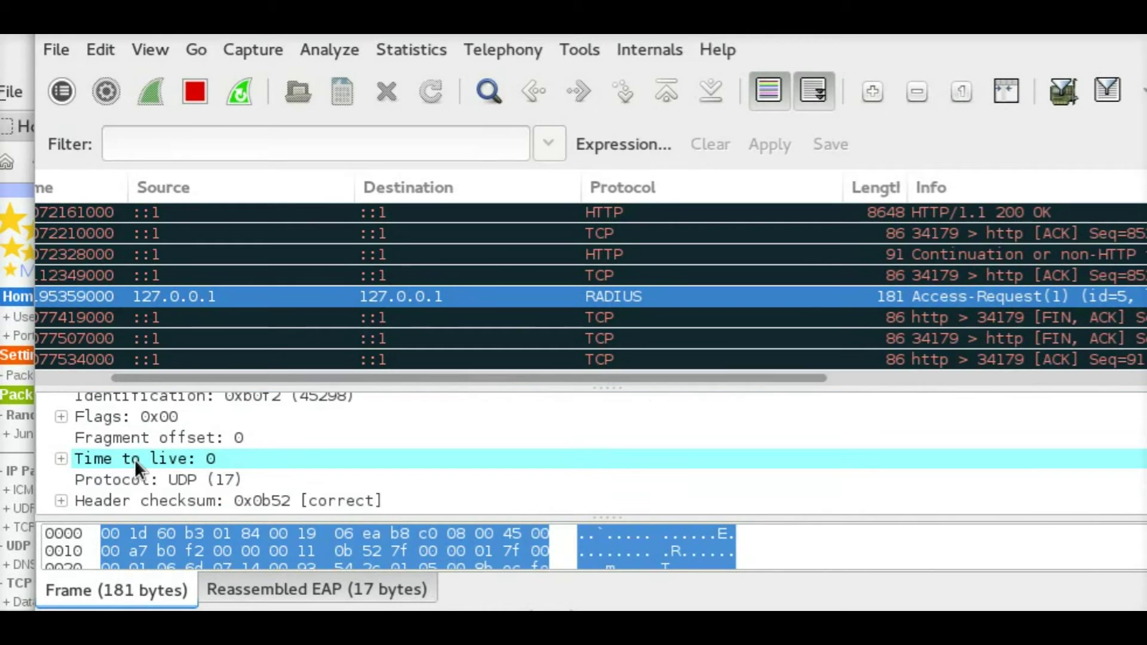
scroll(135, 469, "down", 3)
left_click(52, 476)
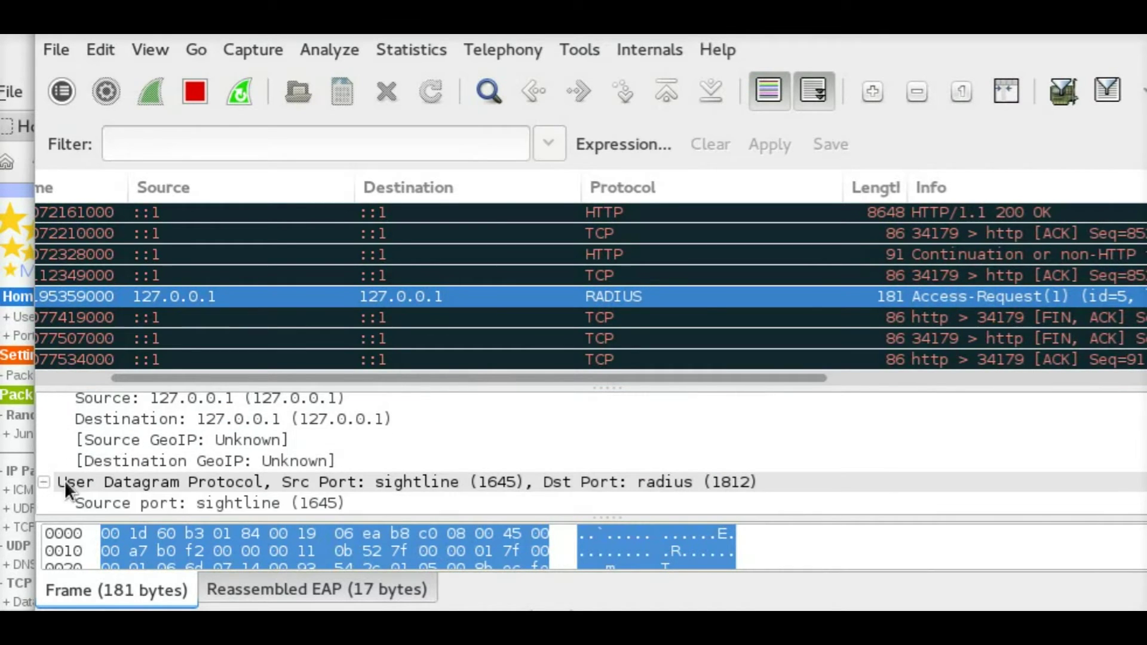
left_click(44, 502)
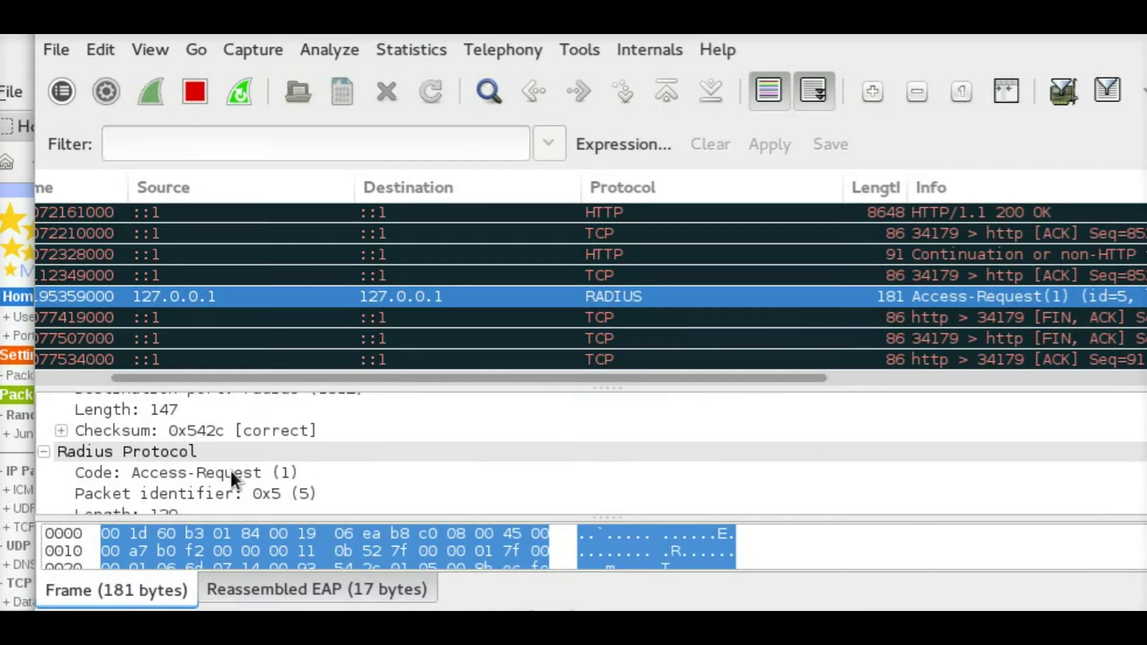
scroll(231, 470, "up", 1)
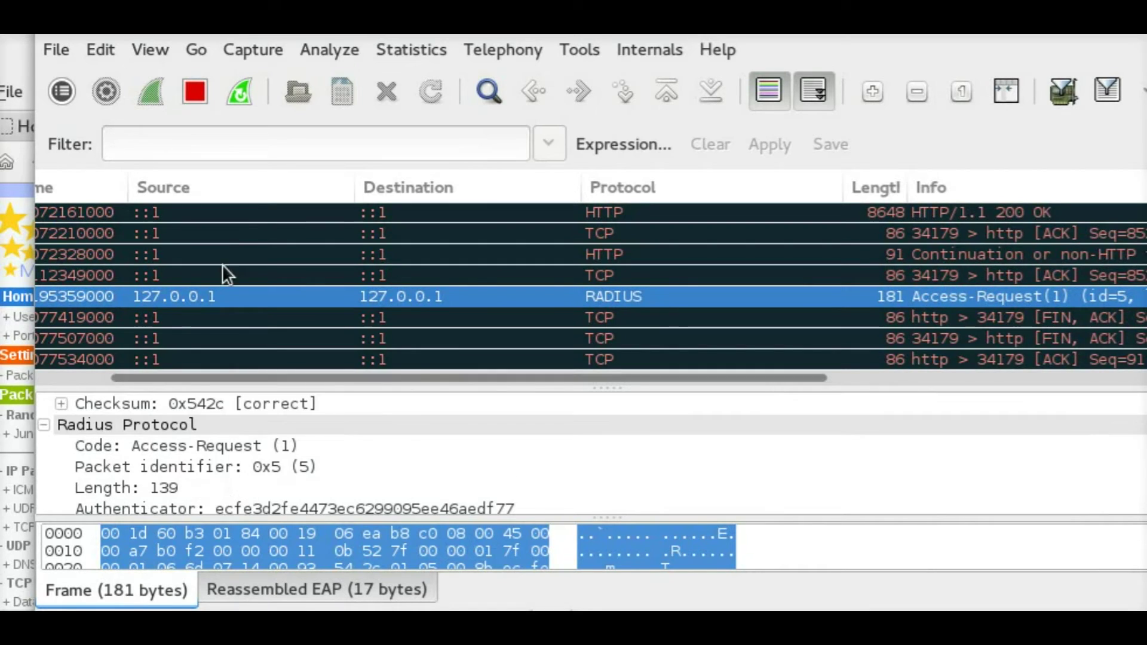
left_click(197, 90)
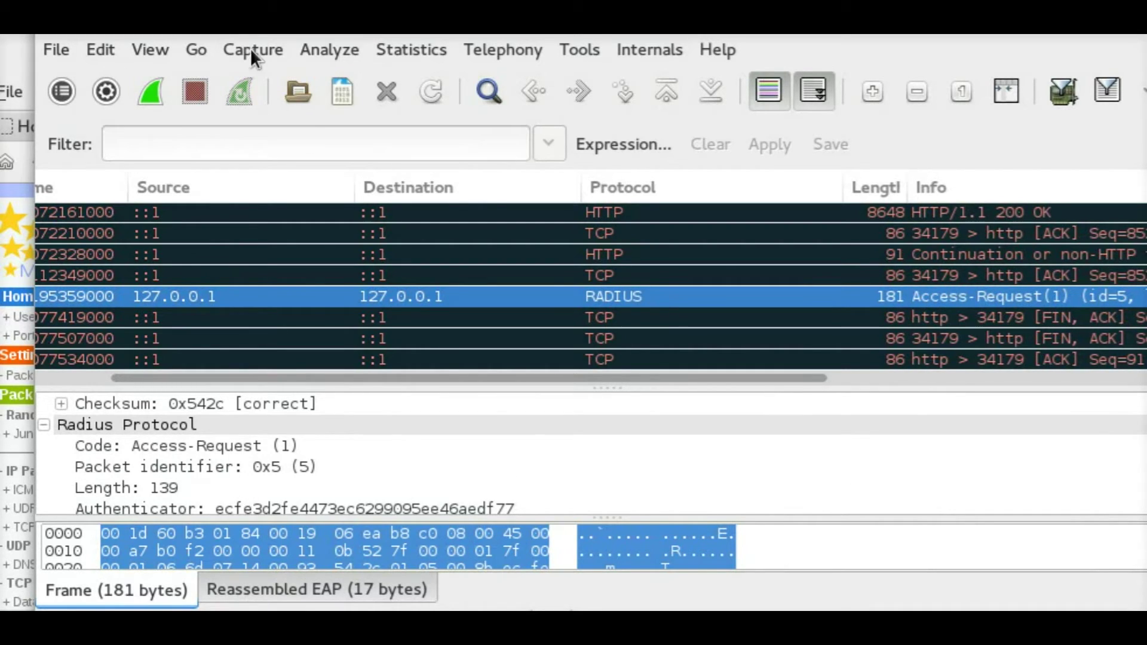
Step: Start a new Wireshark live capture on lo and return to the L2 Bridge page
key("alt+Tab")
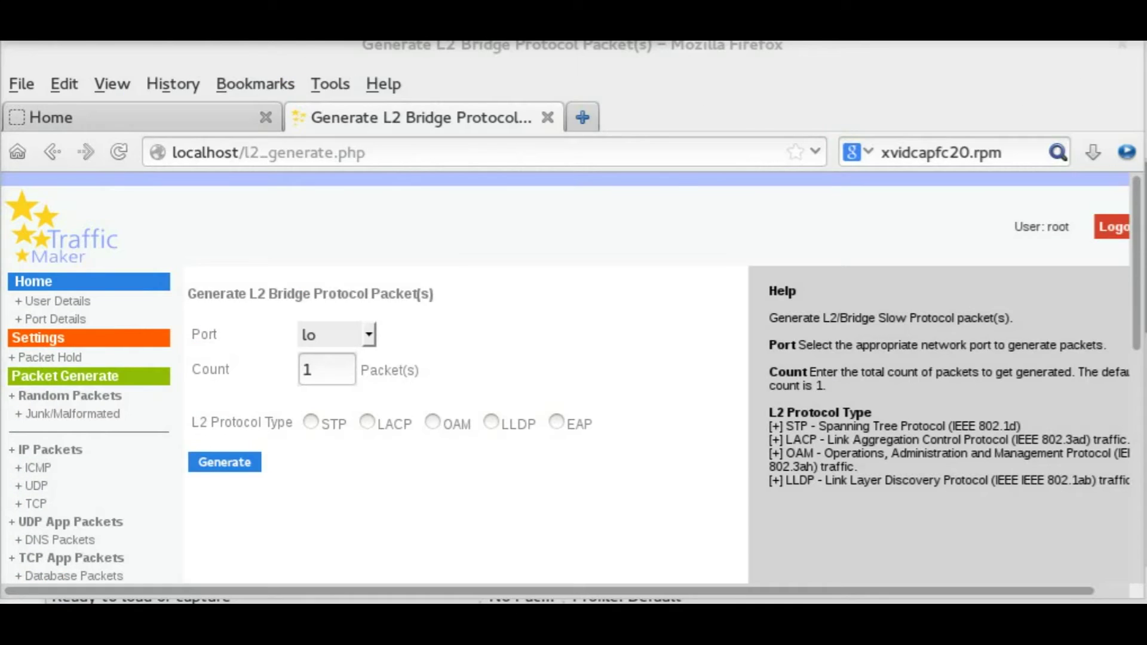
key("alt+Tab")
left_click(157, 82)
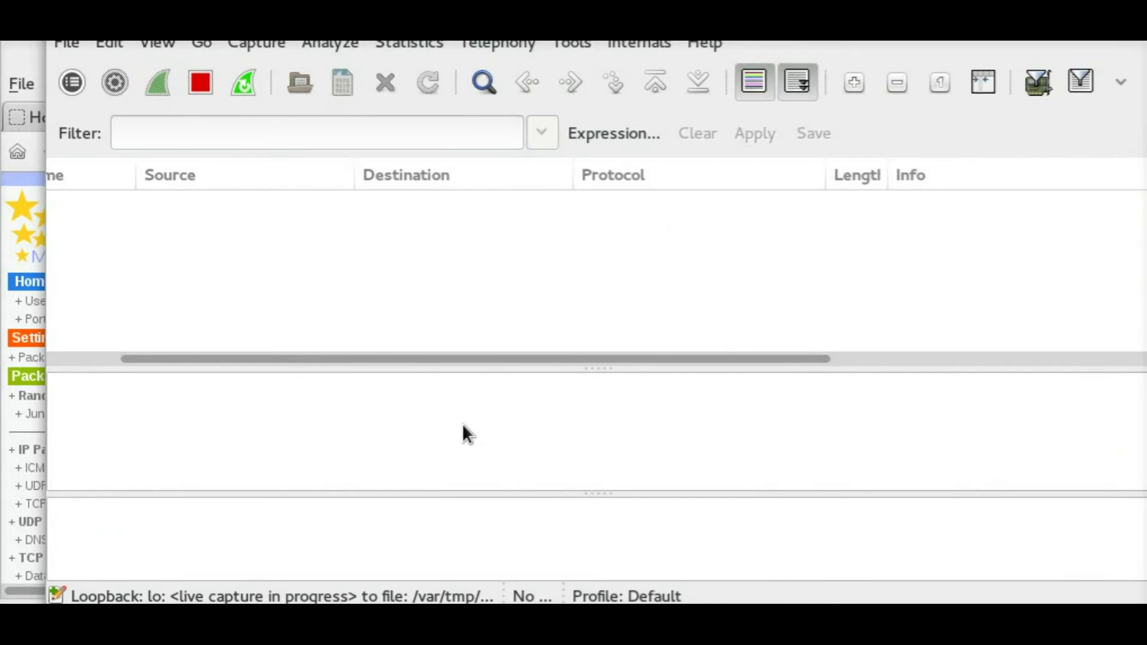
left_click(8, 61)
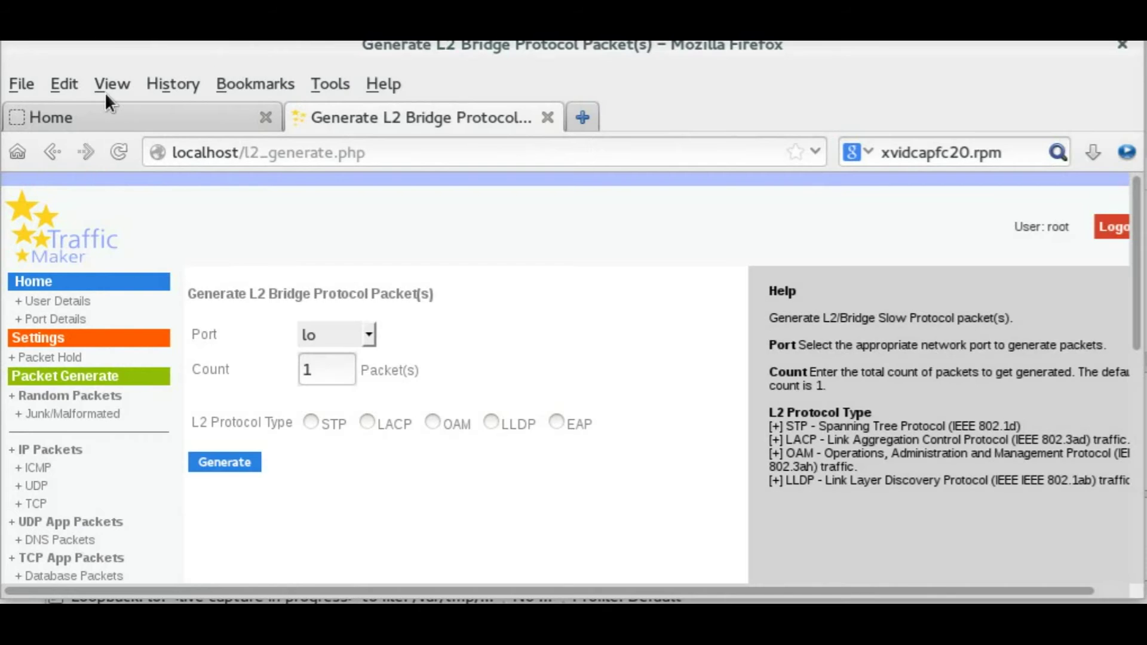
Step: Generate one STP, one LACP and one OAM bridge packet
left_click(231, 461)
left_click(368, 421)
left_click(249, 461)
left_click(431, 422)
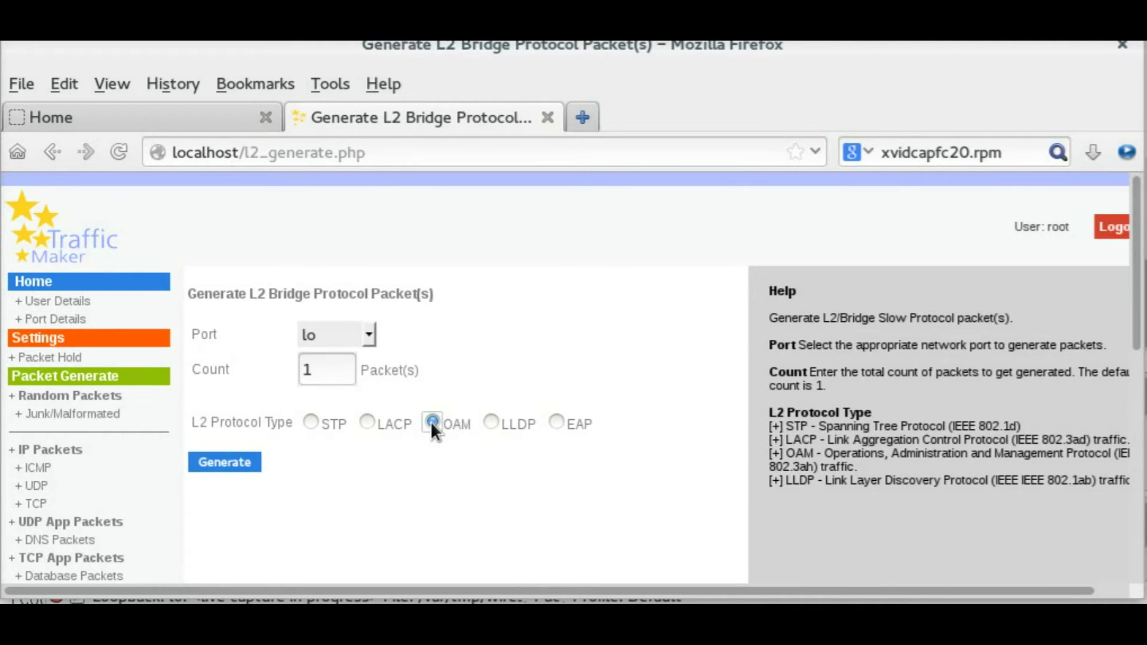
left_click(221, 463)
Step: Review the Spanning Tree, LACP and OAM packet details in Wireshark, then go back to the junk-packet page
key("alt+Tab")
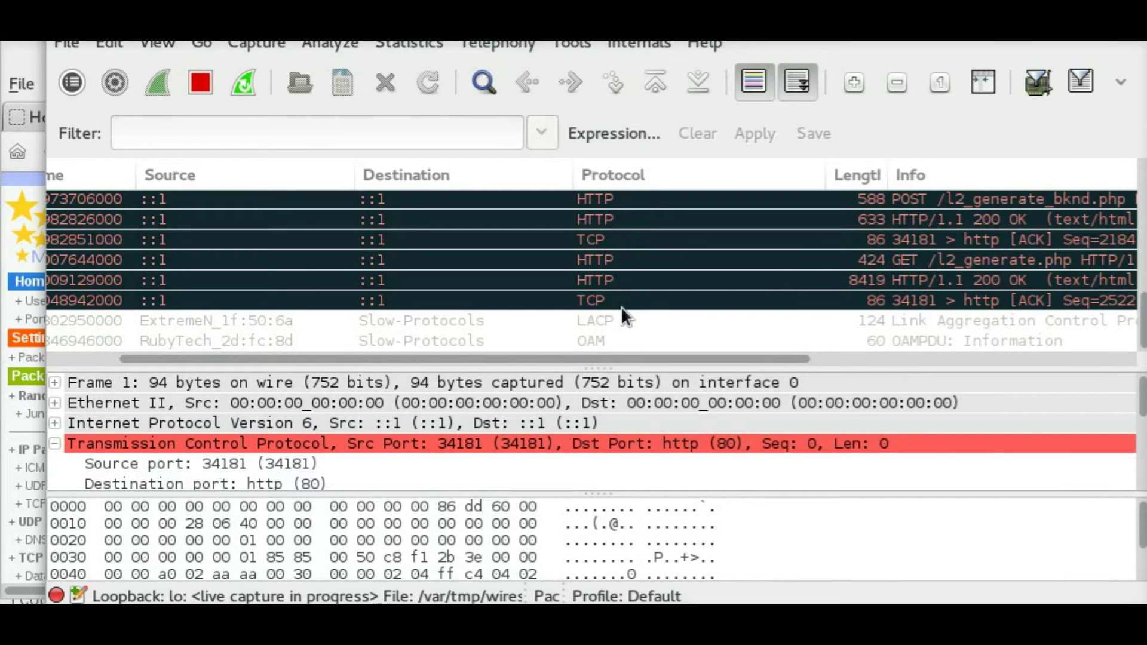
left_click(465, 321)
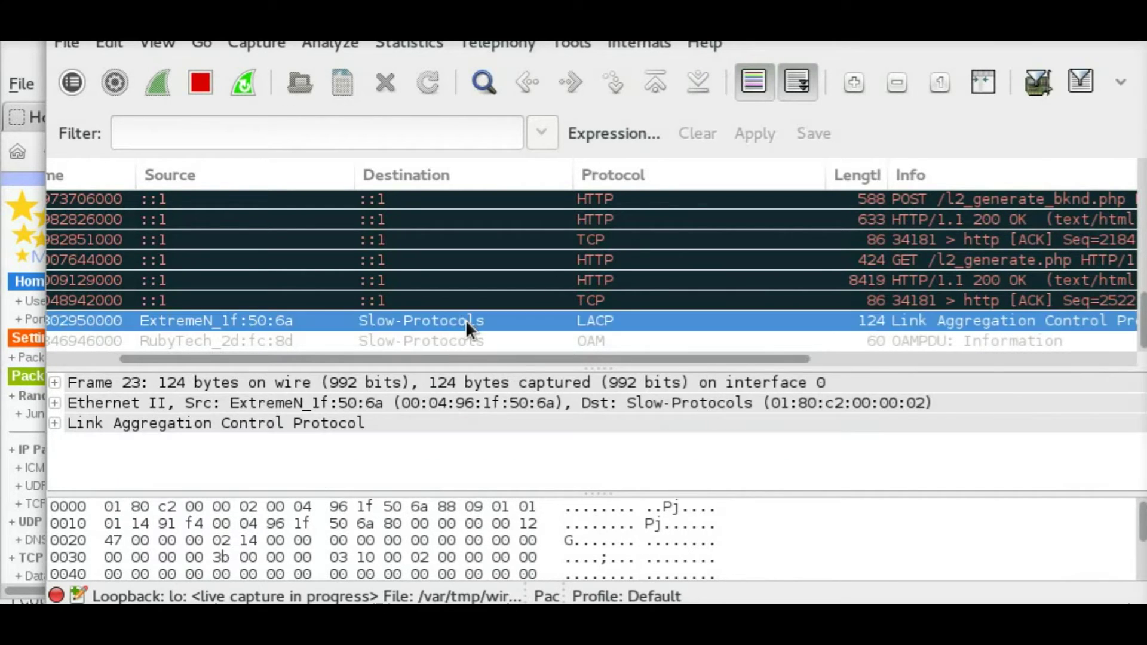
scroll(556, 299, "up", 5)
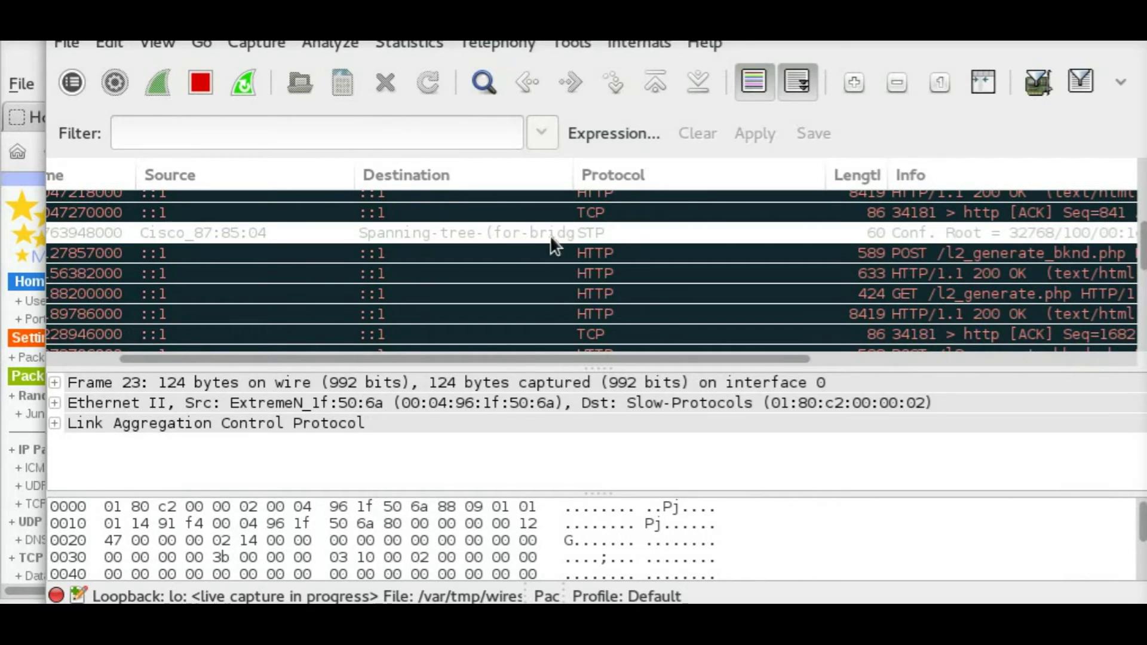
left_click(552, 238)
scroll(597, 260, "down", 1)
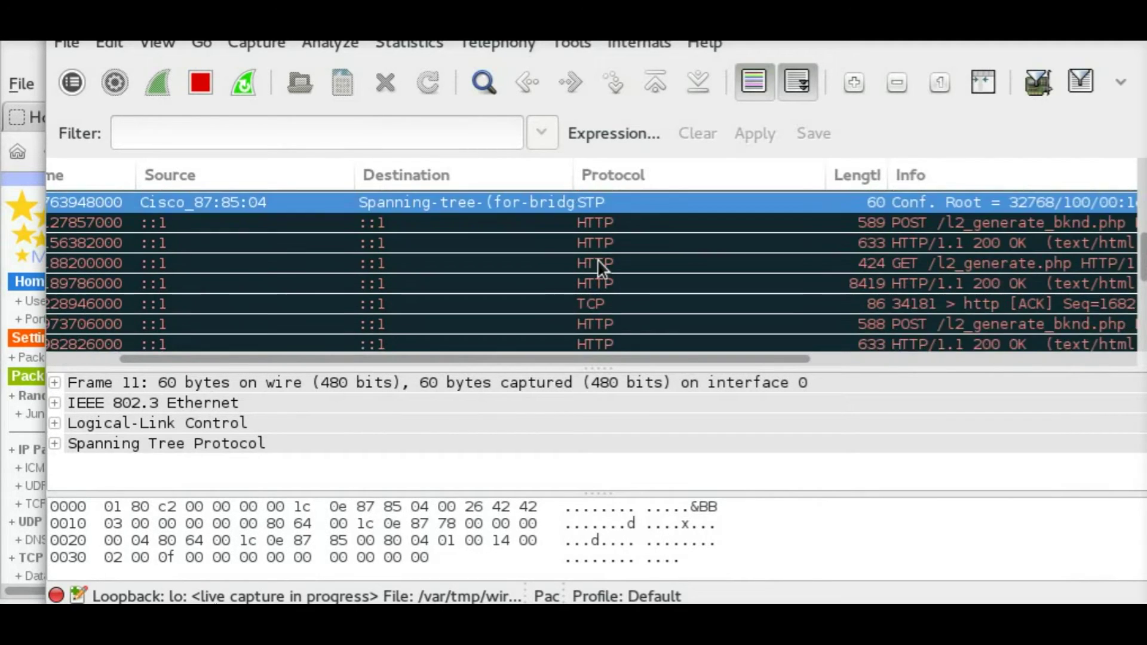
scroll(598, 259, "down", 3)
left_click(598, 260)
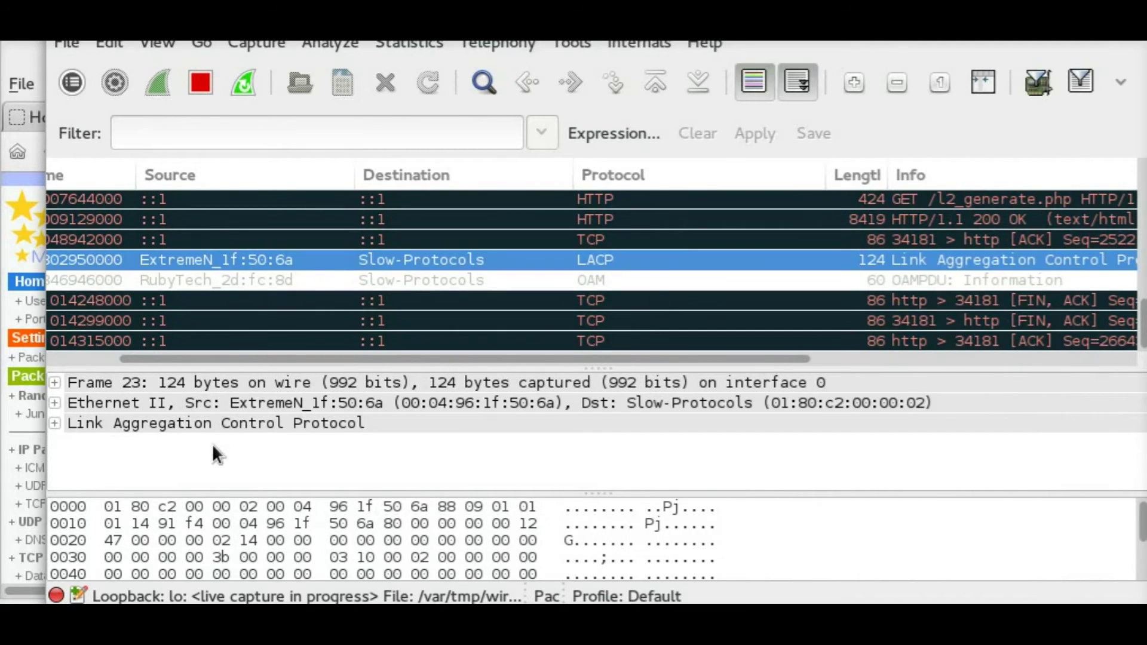
left_click(145, 423)
left_click(621, 280)
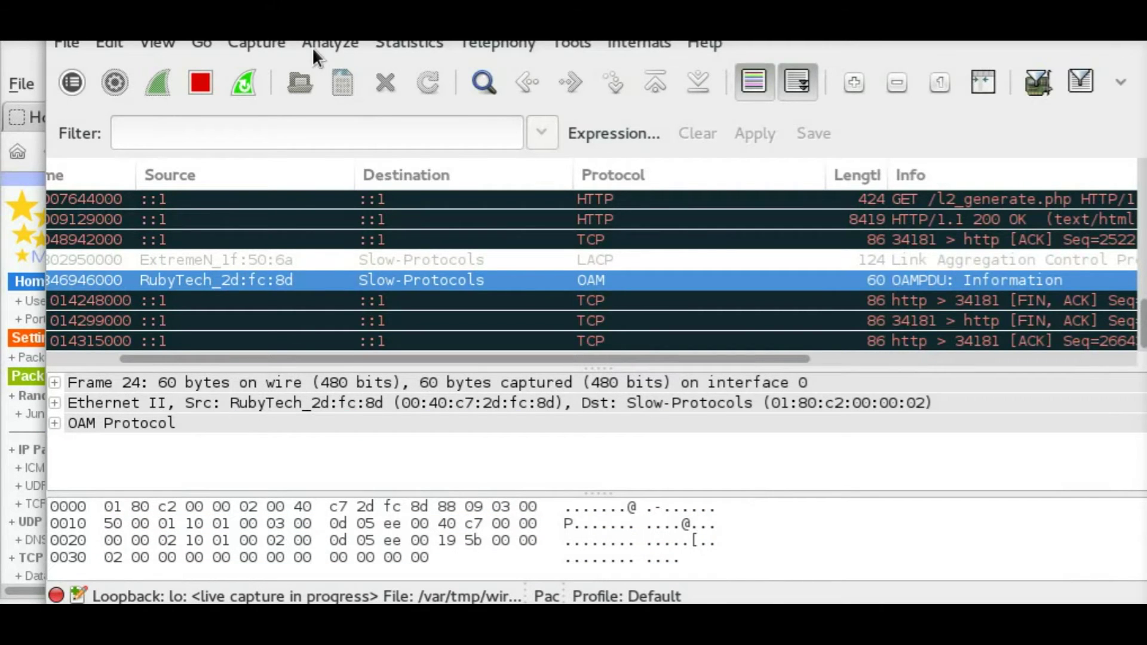
key("alt+Tab")
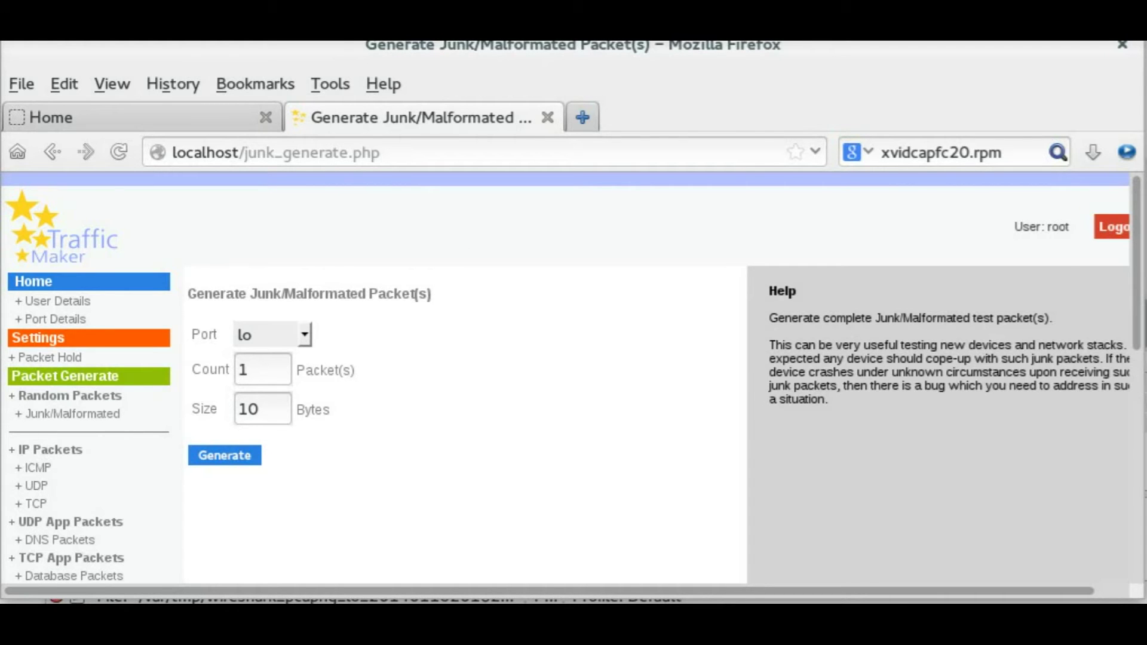
Step: Restart the Wireshark capture, discarding the previous packets without saving
key("alt+Tab")
left_click(159, 90)
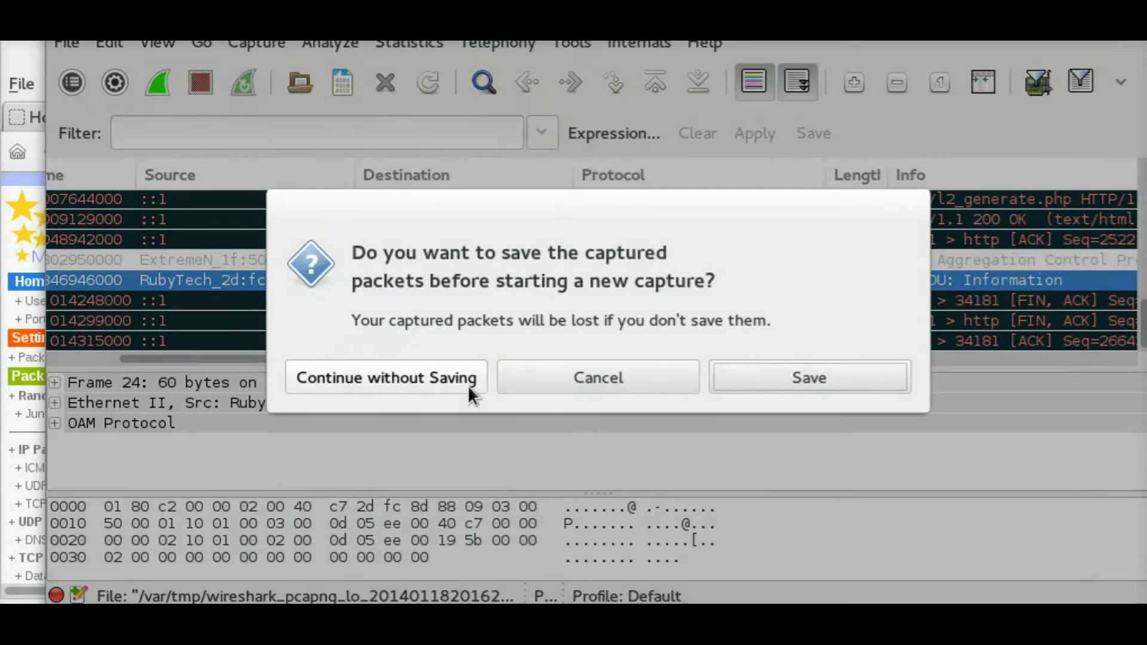
left_click(468, 389)
left_click(21, 59)
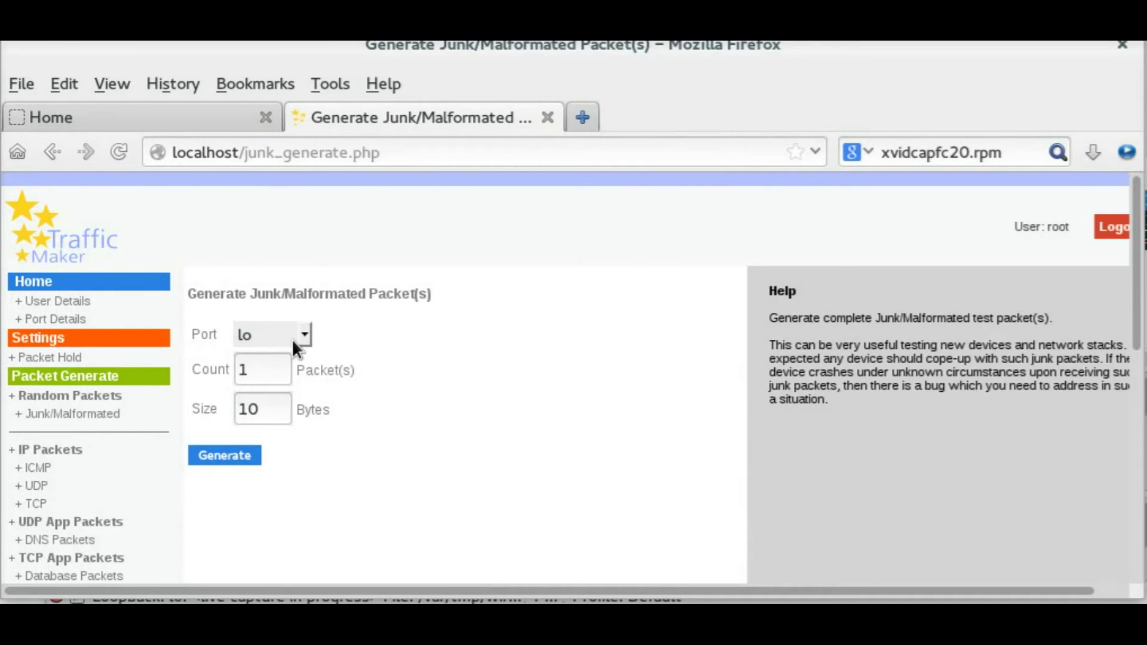
Step: Set junk packet size to 102 and count to 4, then generate them
left_click(271, 411)
type("2")
left_click(268, 371)
key("BackSpace")
type("4")
left_click(225, 457)
Step: Inspect junk frames 14–17 in Wireshark, then return to TrafficMaker's junk-packet page
key("alt+Tab")
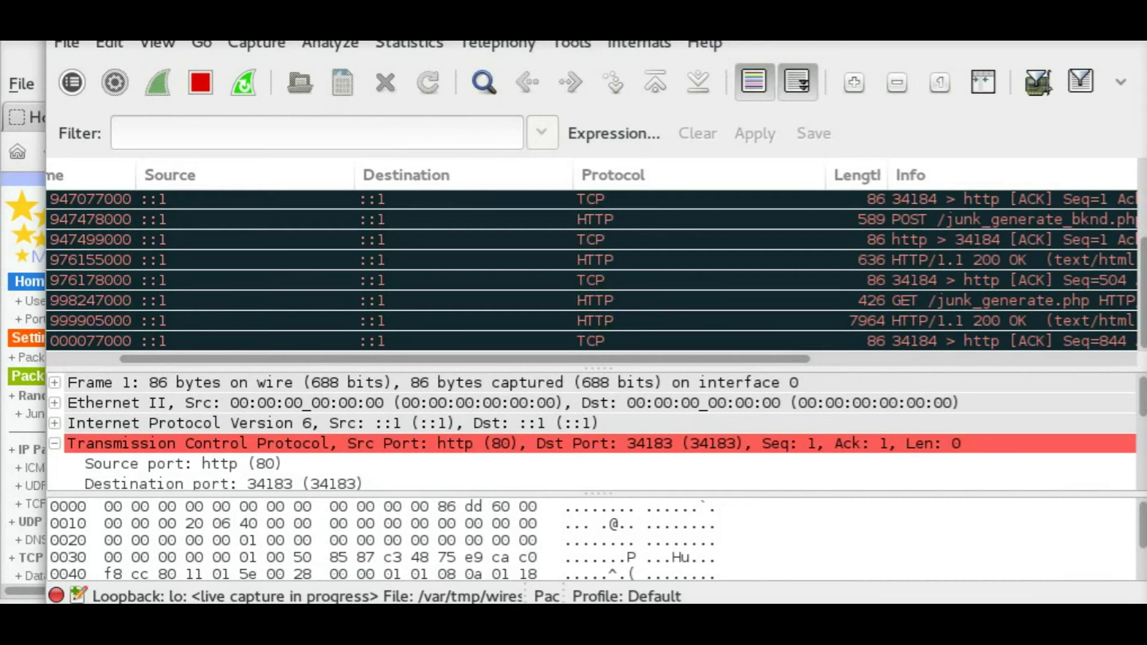
left_click(511, 279)
left_click(518, 302)
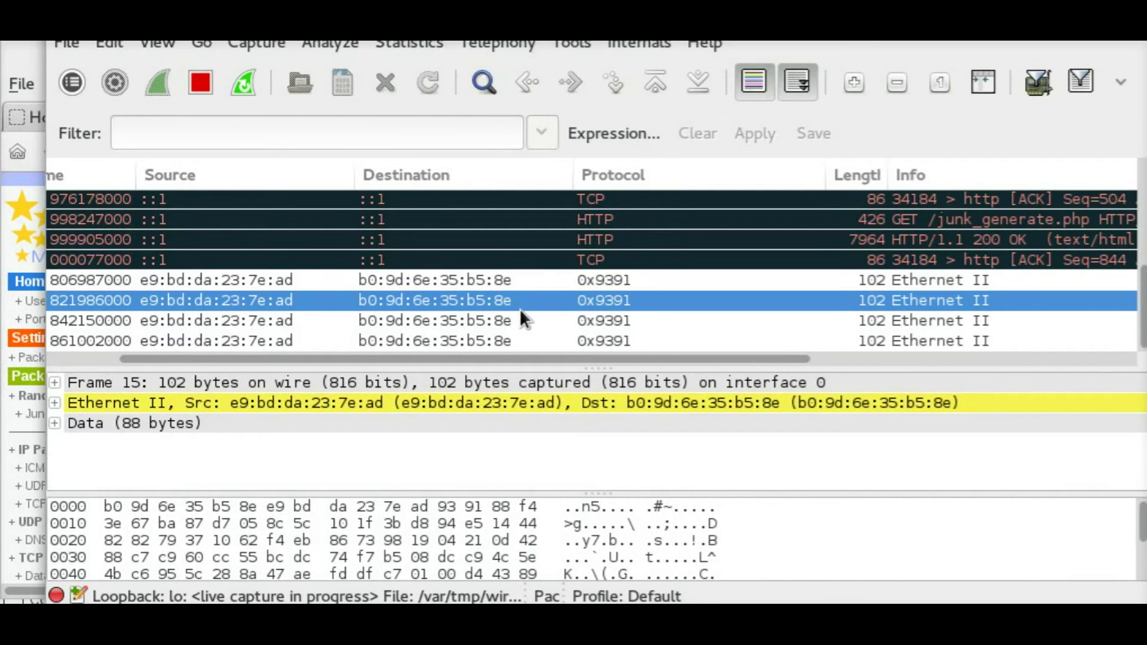
left_click(526, 321)
left_click(531, 339)
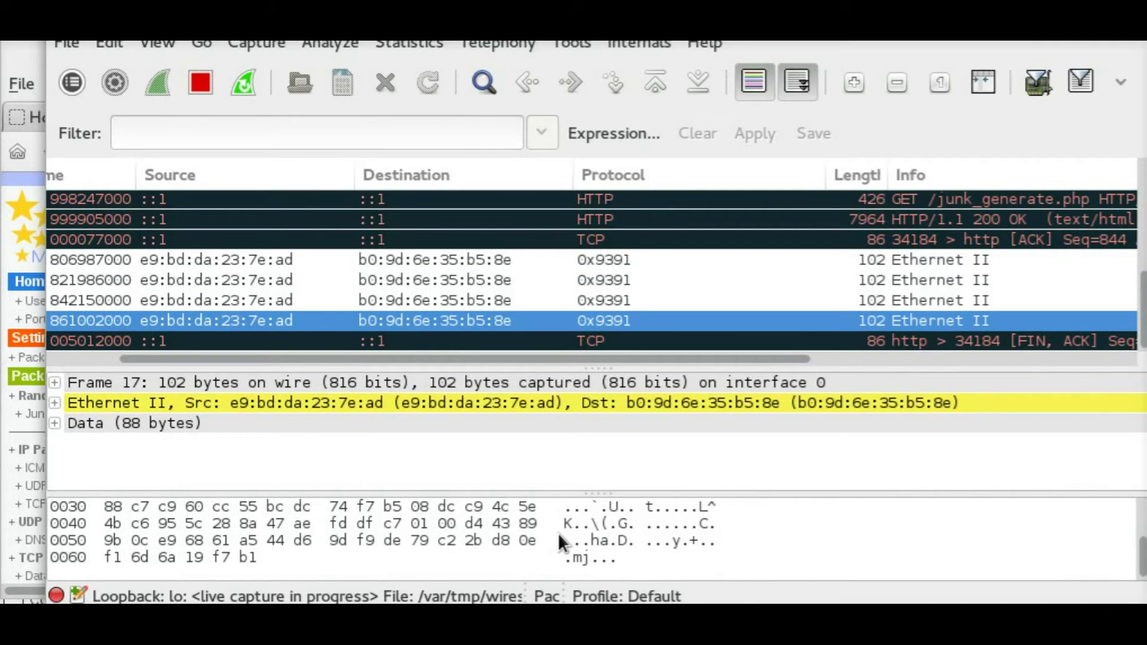
left_click(550, 320)
left_click(562, 259)
left_click(563, 240)
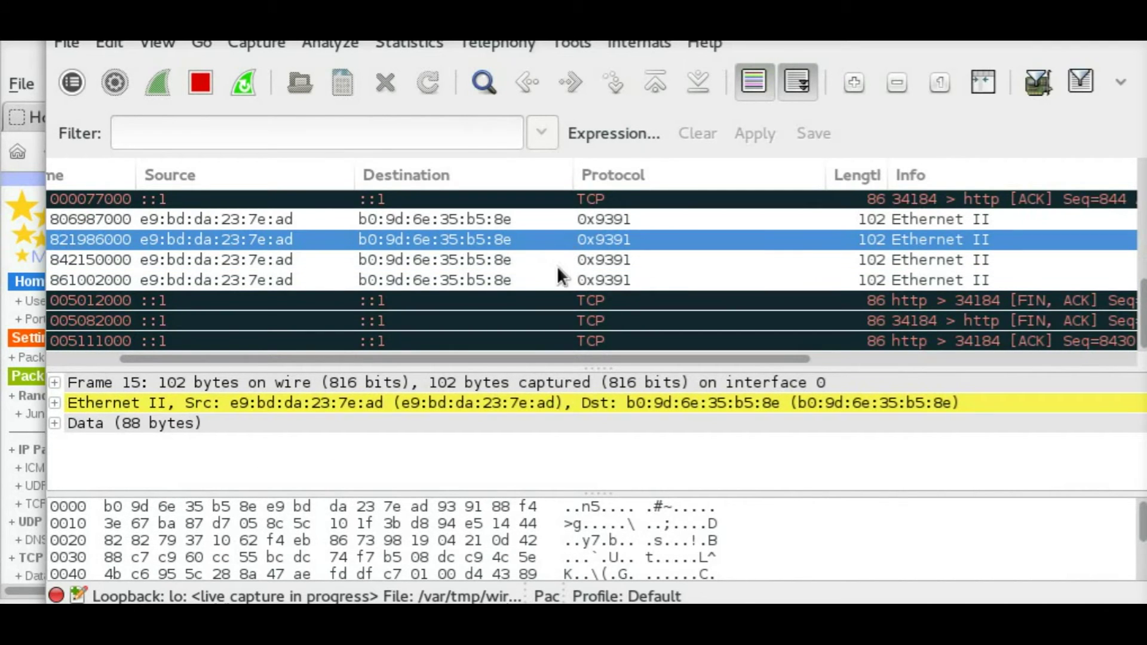
left_click(536, 263)
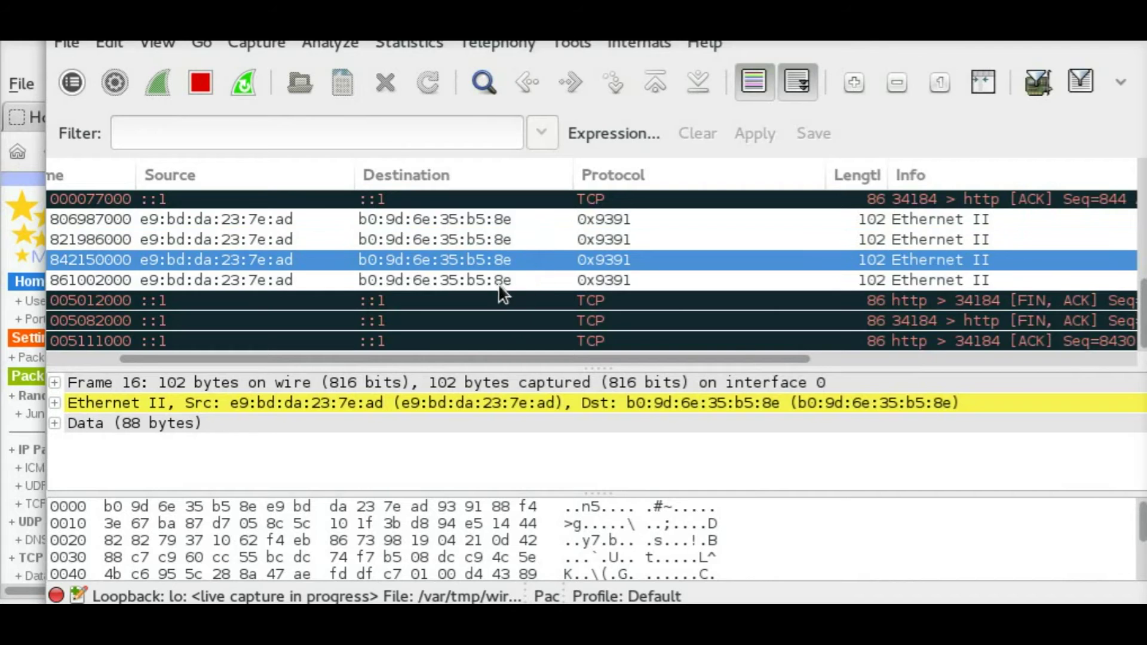
scroll(478, 299, "up", 2)
left_click(475, 308)
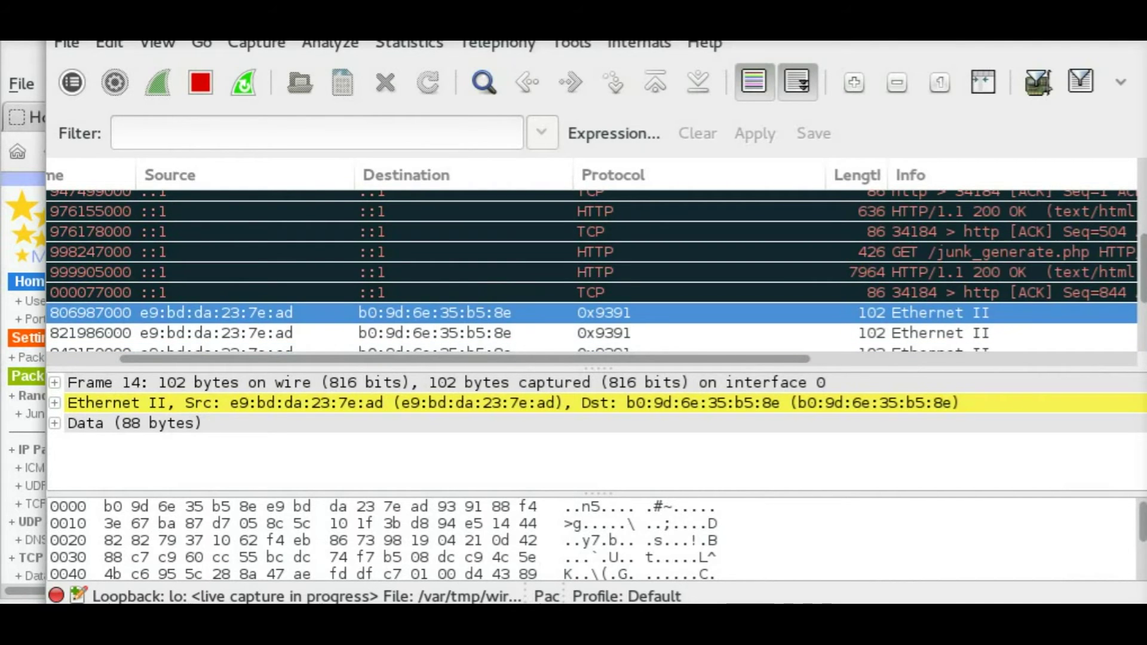
left_click(10, 51)
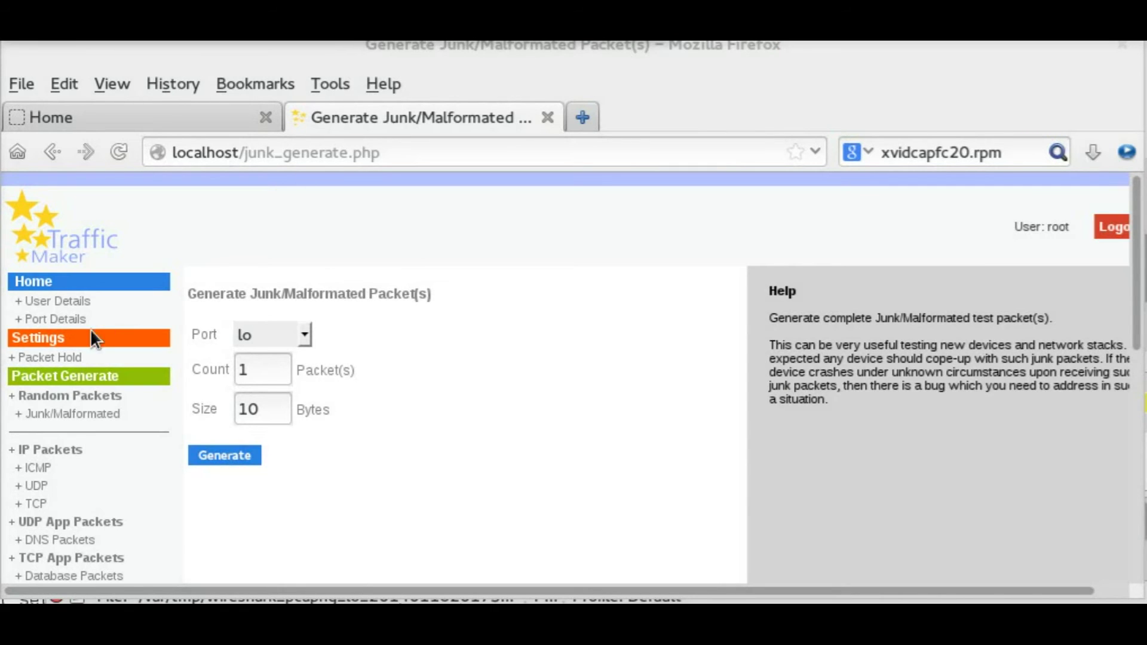
Step: On the Packet Hold settings page, switch packet generation into hold mode
left_click(65, 357)
scroll(433, 374, "down", 5)
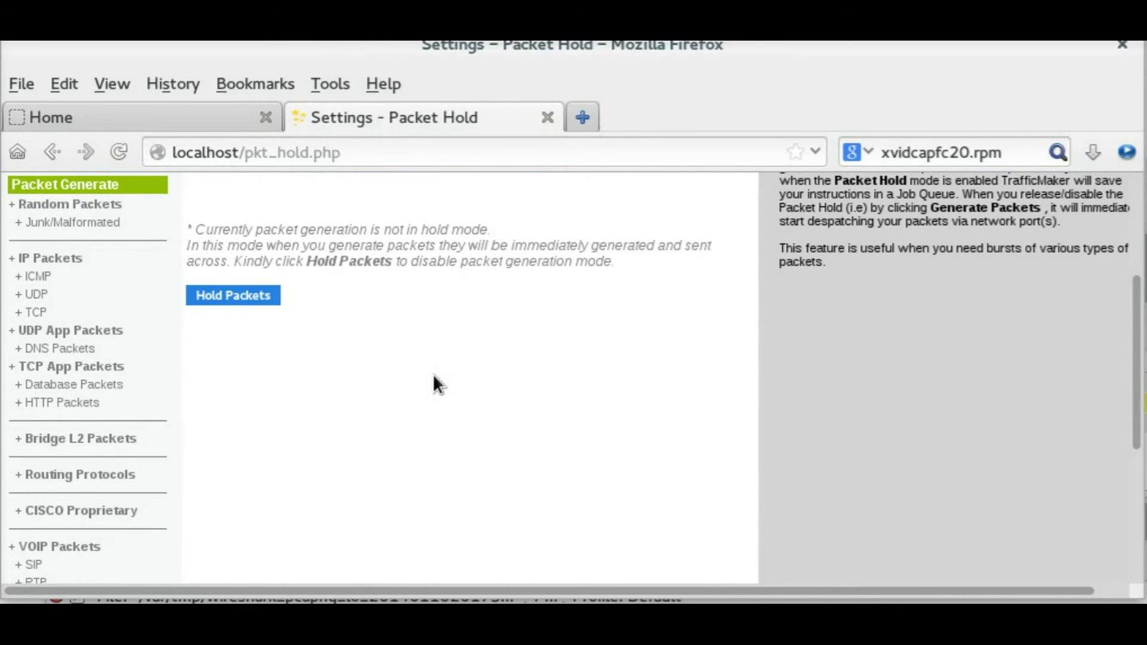
scroll(433, 374, "up", 3)
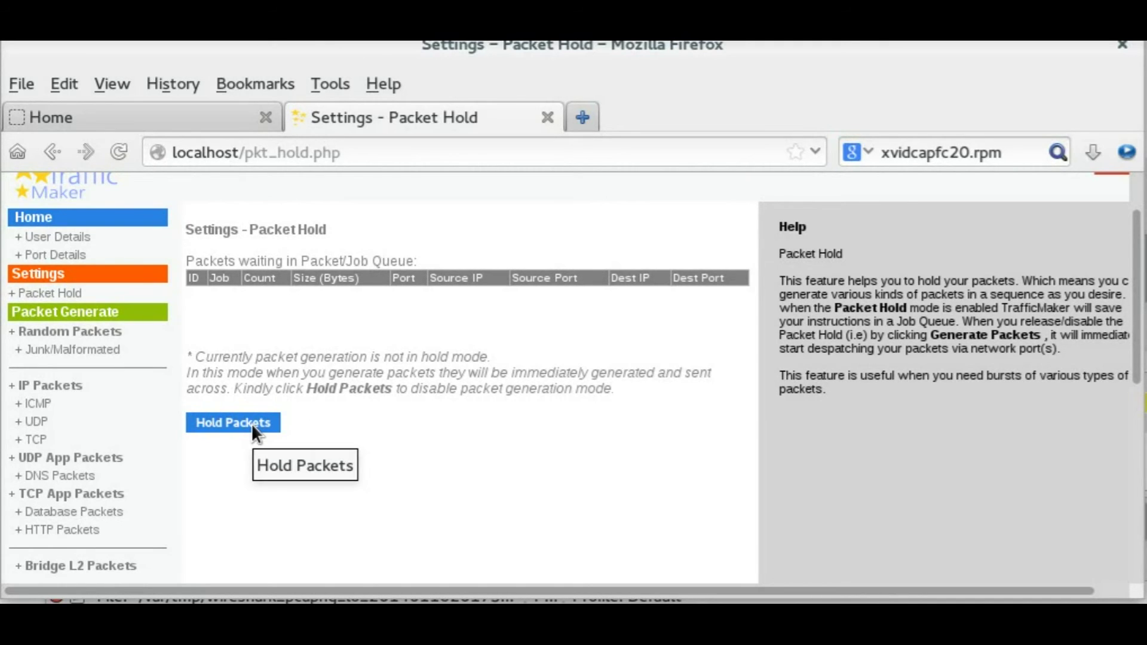
left_click_drag(199, 372, 607, 394)
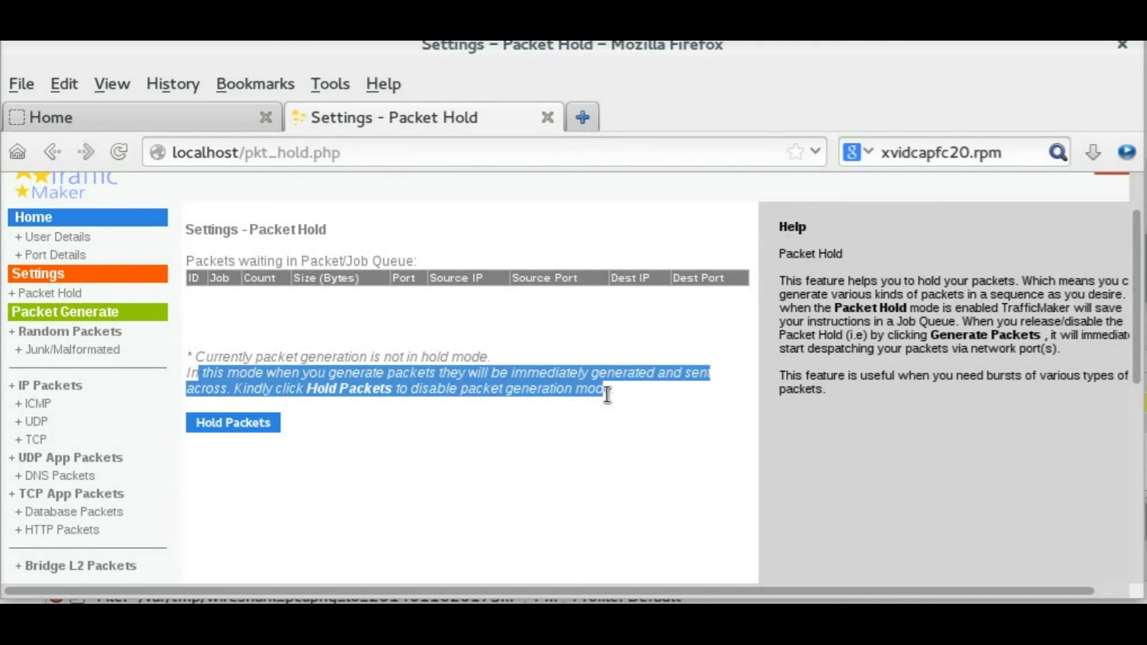
left_click(664, 443)
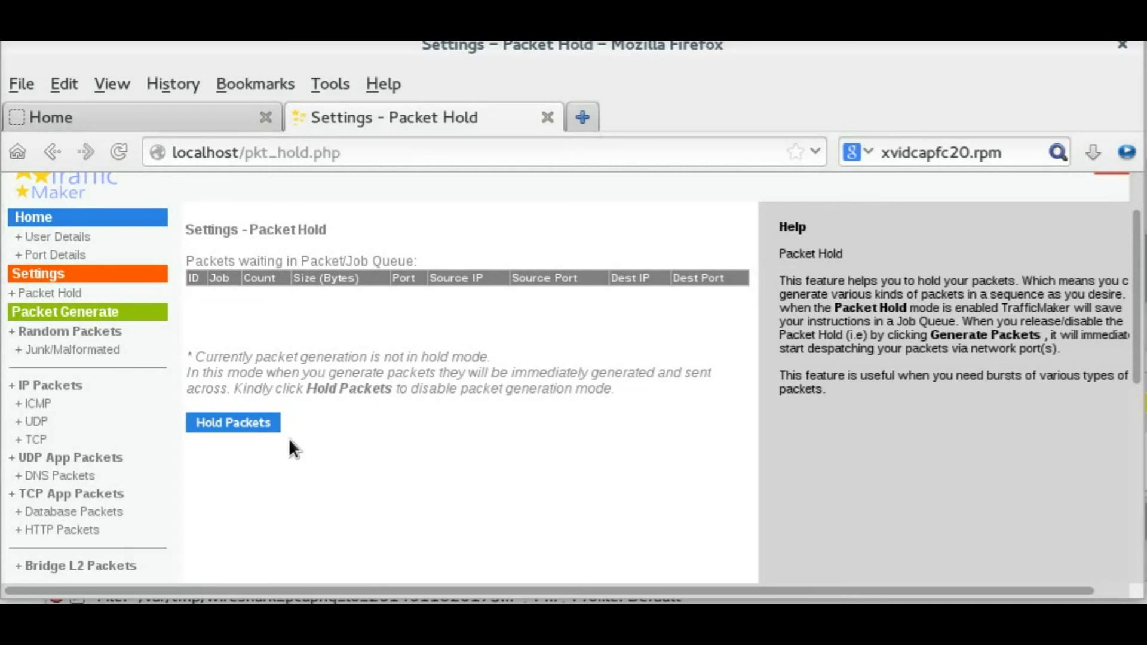
left_click(247, 423)
scroll(468, 404, "down", 5)
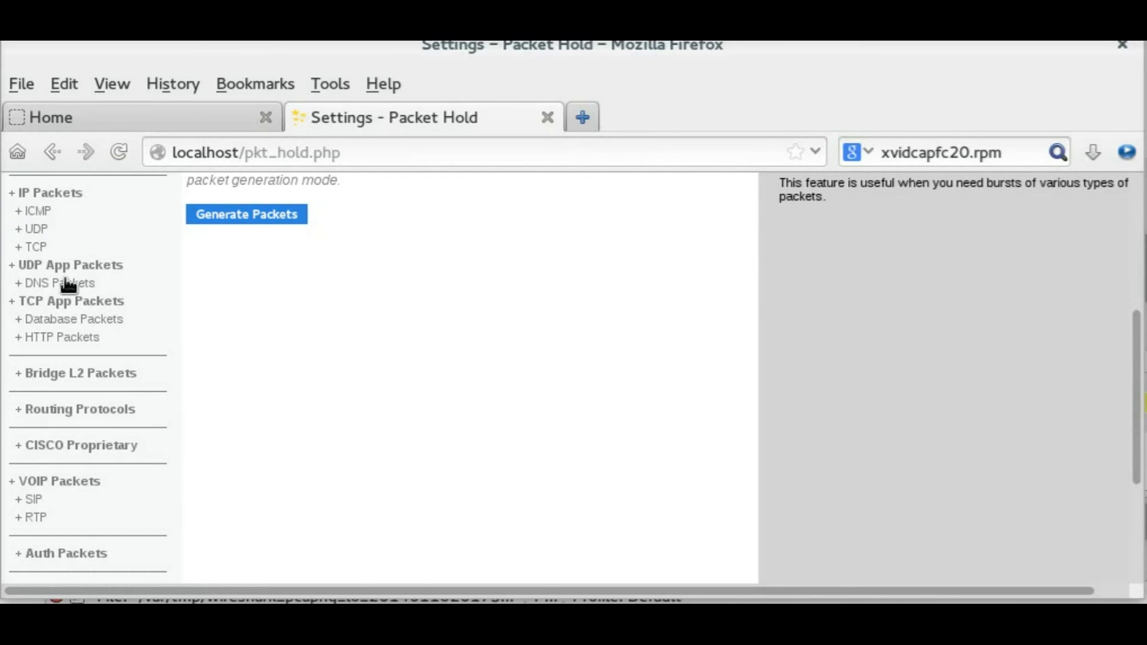
scroll(109, 241, "up", 2)
Step: Queue a junk packet job with a 100-byte packet size
left_click(62, 215)
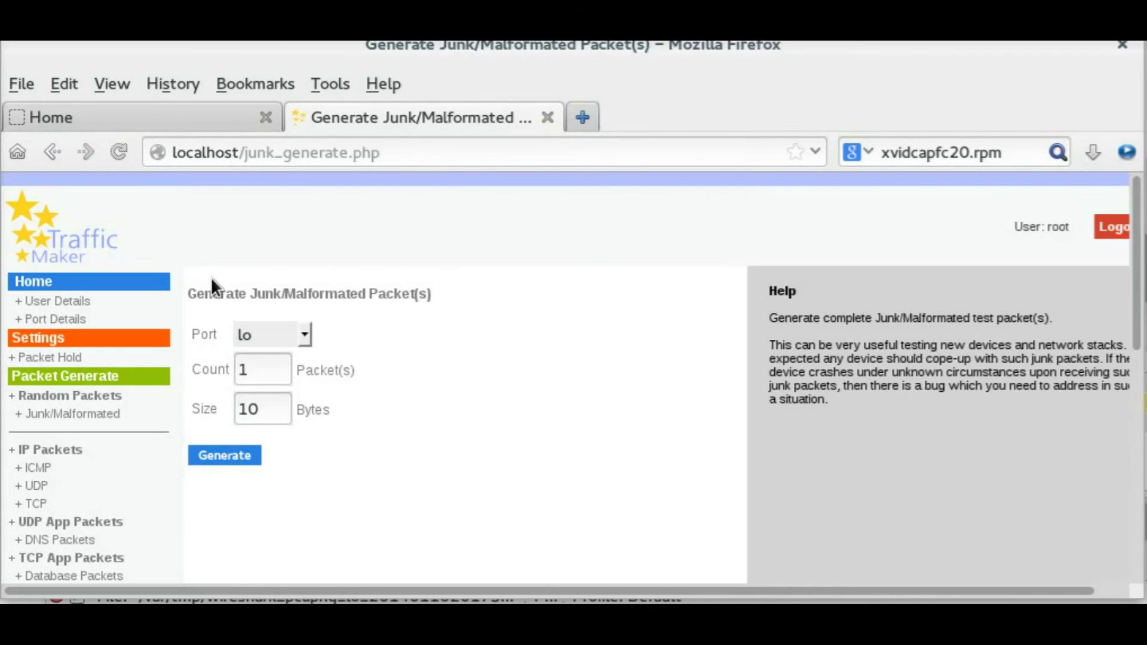
left_click(271, 413)
type("0")
key("Escape")
key("BackSpace")
Step: Queue an HTTP-GET packet job from the HTTP packet generator
scroll(72, 454, "down", 4)
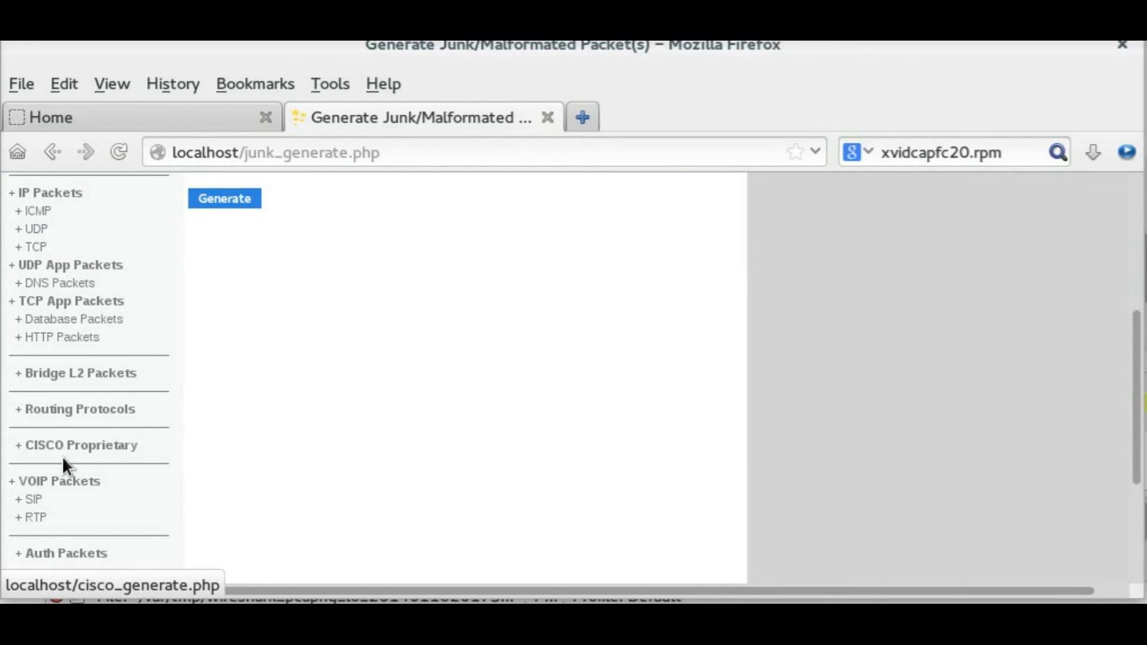
scroll(76, 504, "down", 1)
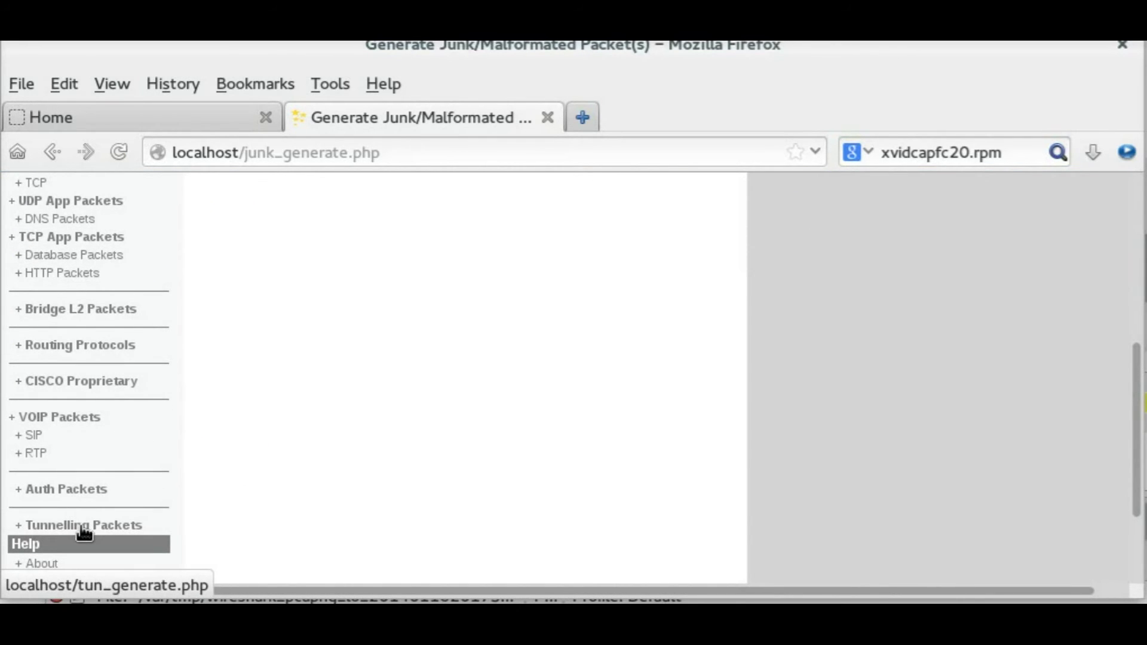
left_click(81, 530)
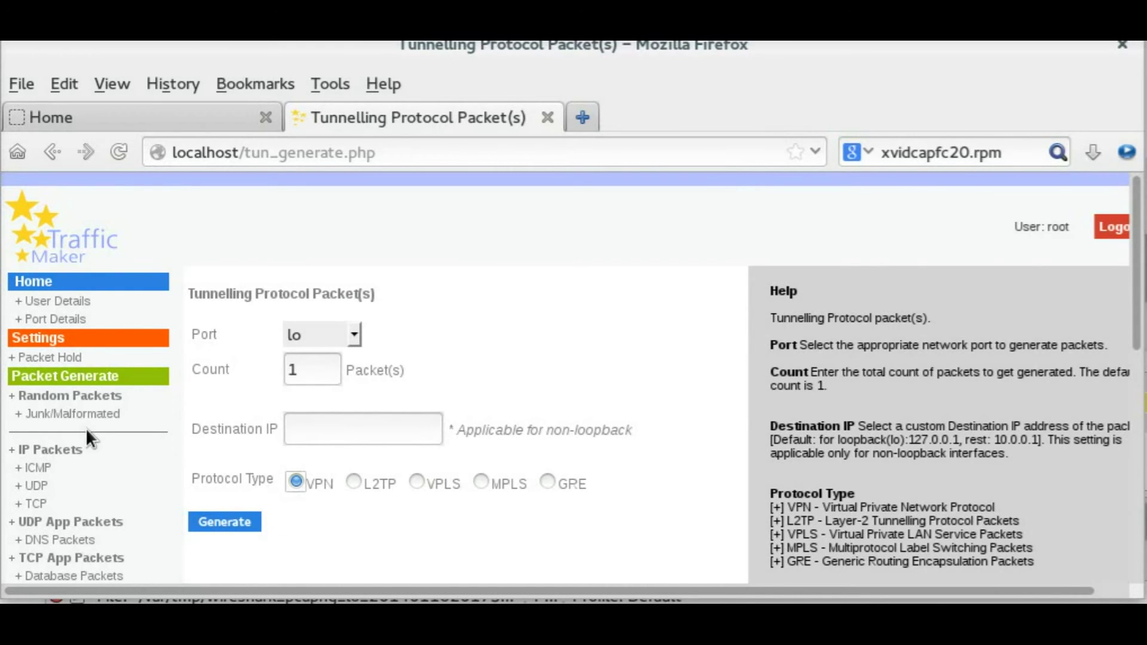
scroll(75, 505, "down", 2)
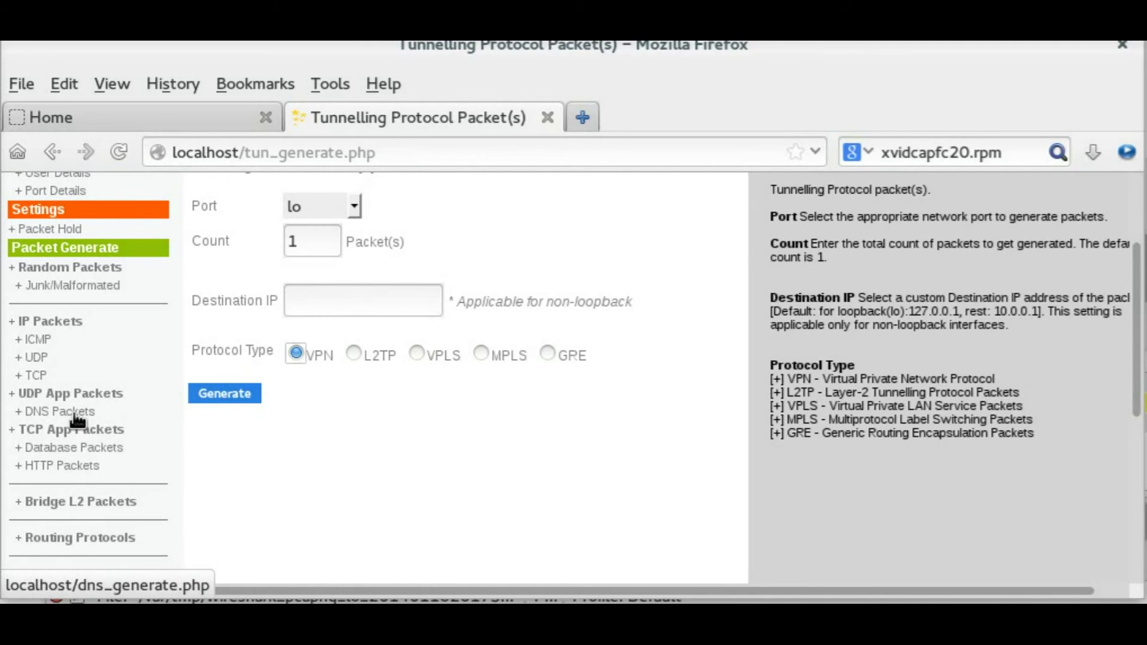
left_click(71, 466)
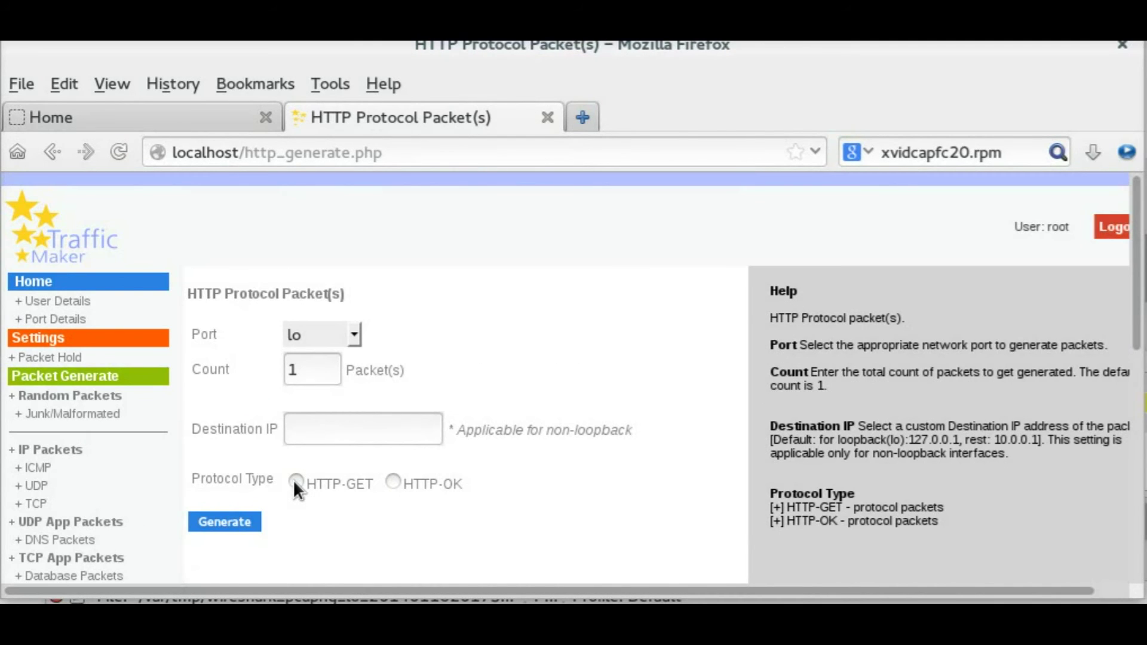
left_click(241, 521)
left_click(225, 526)
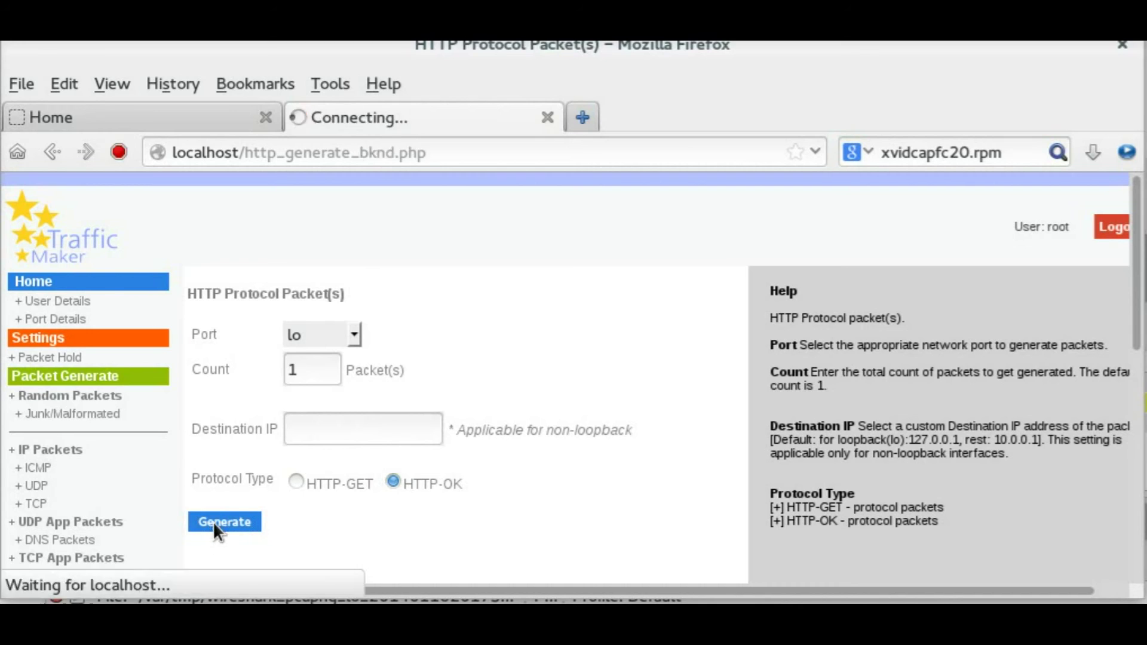
Step: Review the held job queue and add an STP job from the L2 bridge packet form
left_click(51, 359)
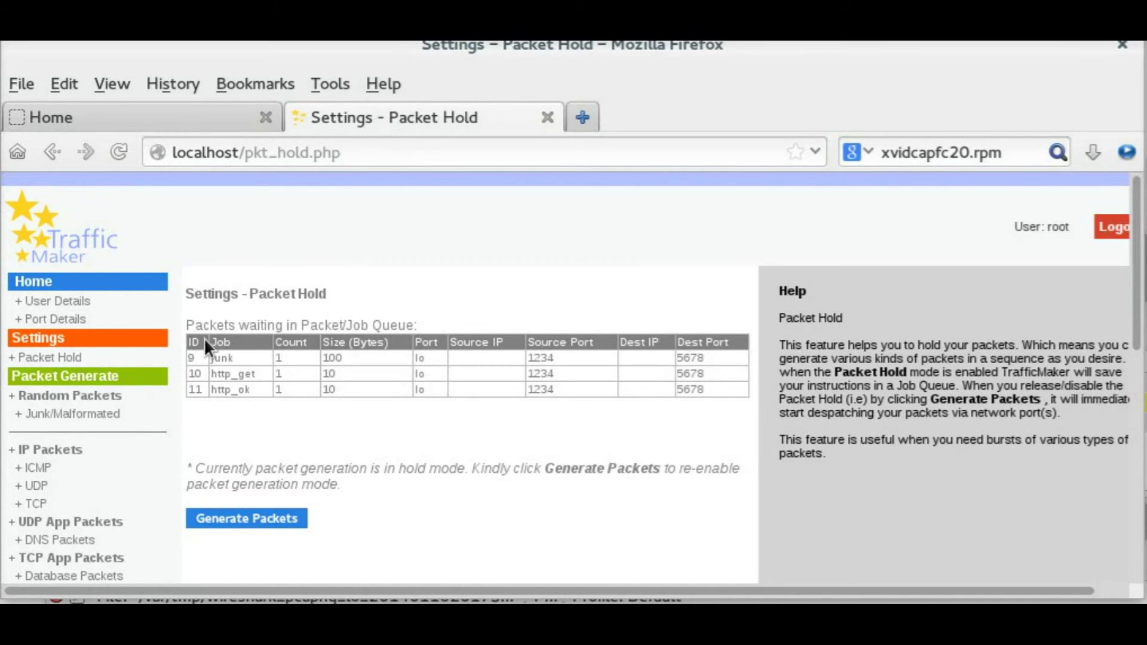
left_click_drag(208, 341, 368, 411)
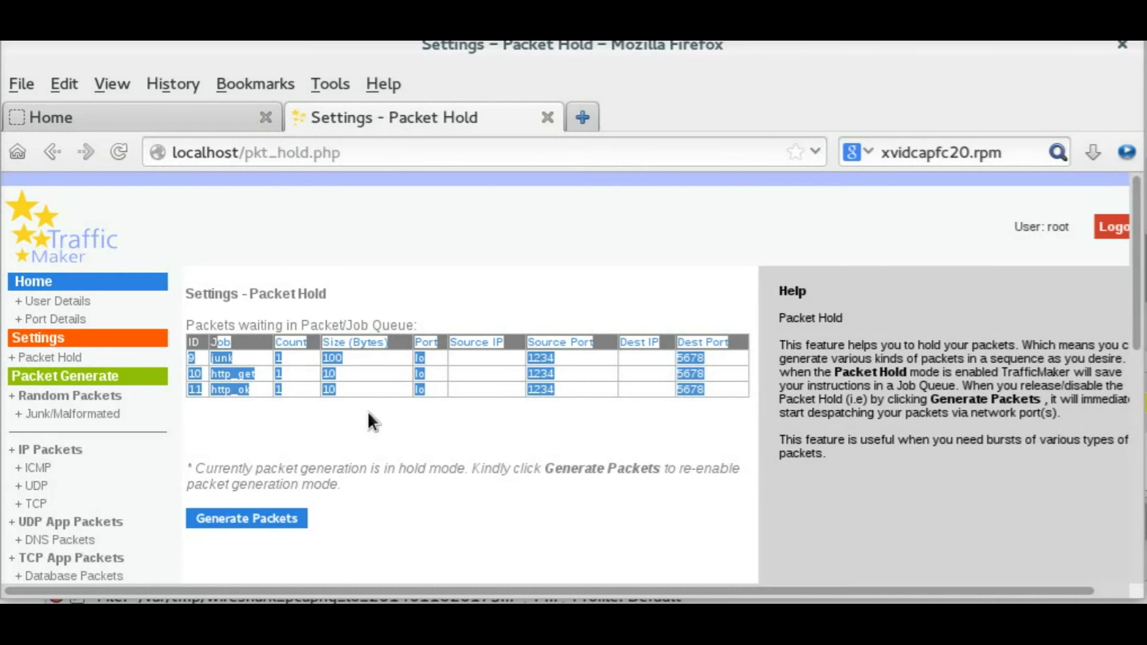
left_click(377, 416)
scroll(97, 467, "down", 3)
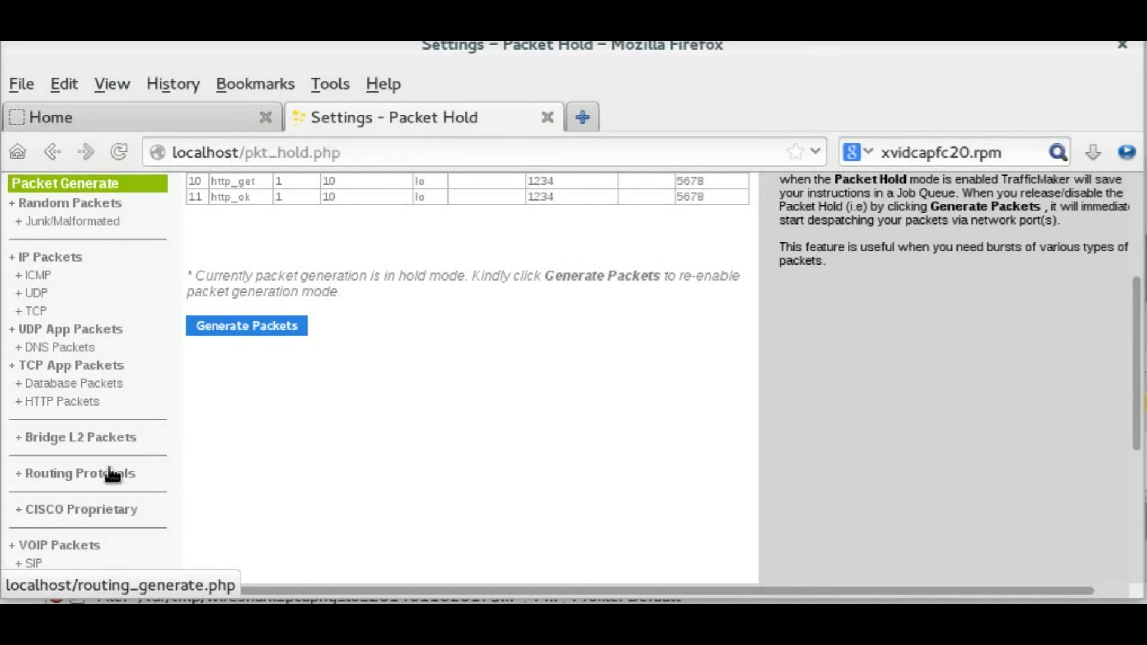
left_click(119, 440)
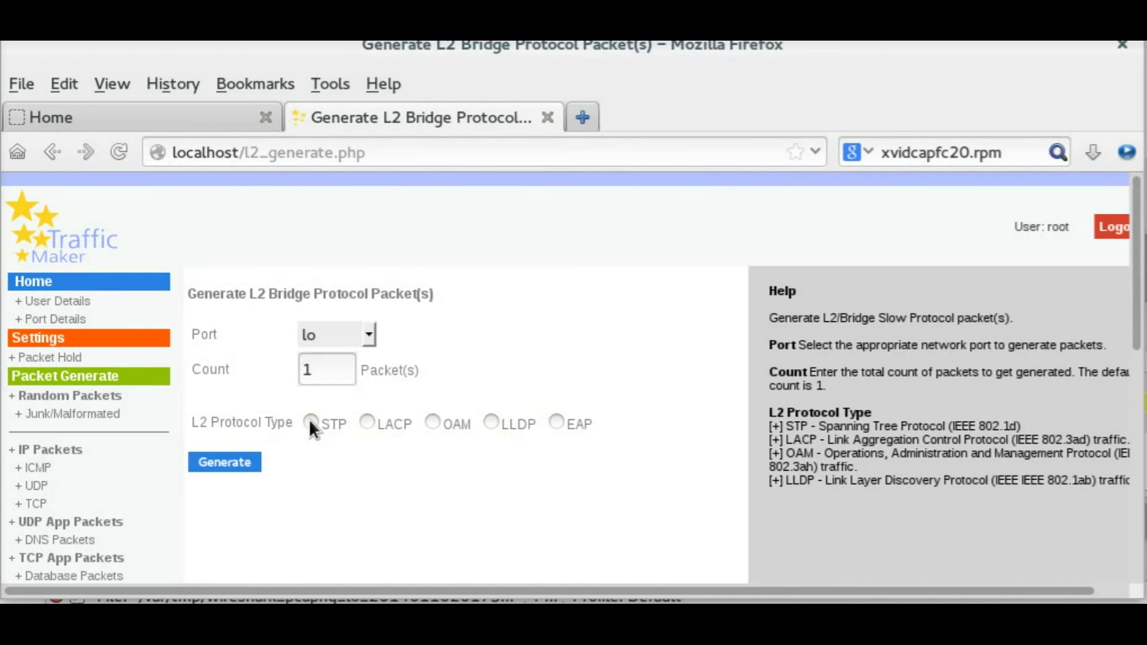
left_click(253, 463)
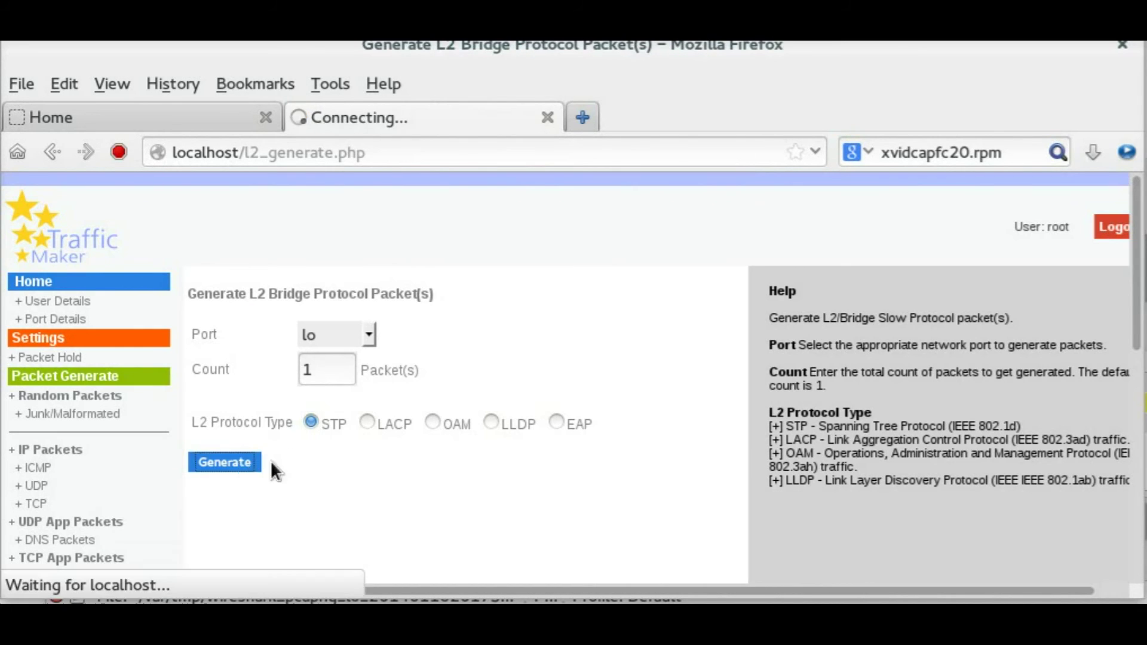
left_click(54, 357)
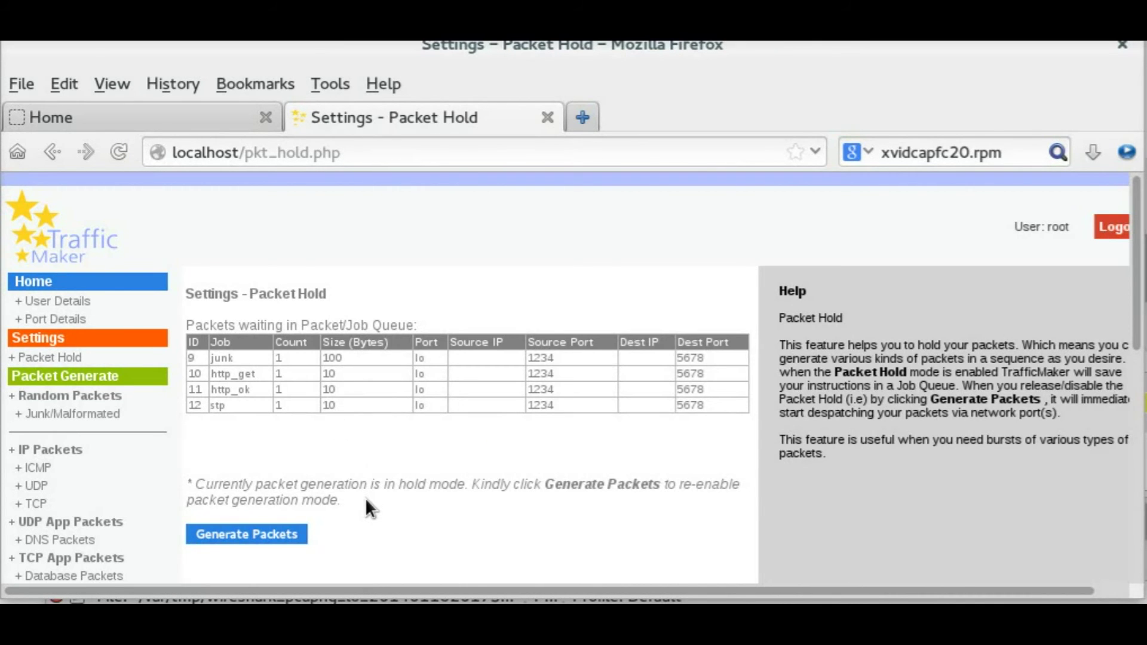
Step: Restart the Wireshark capture, discarding the previously captured packets
scroll(364, 497, "down", 4)
scroll(625, 202, "up", 3)
key("alt+Tab")
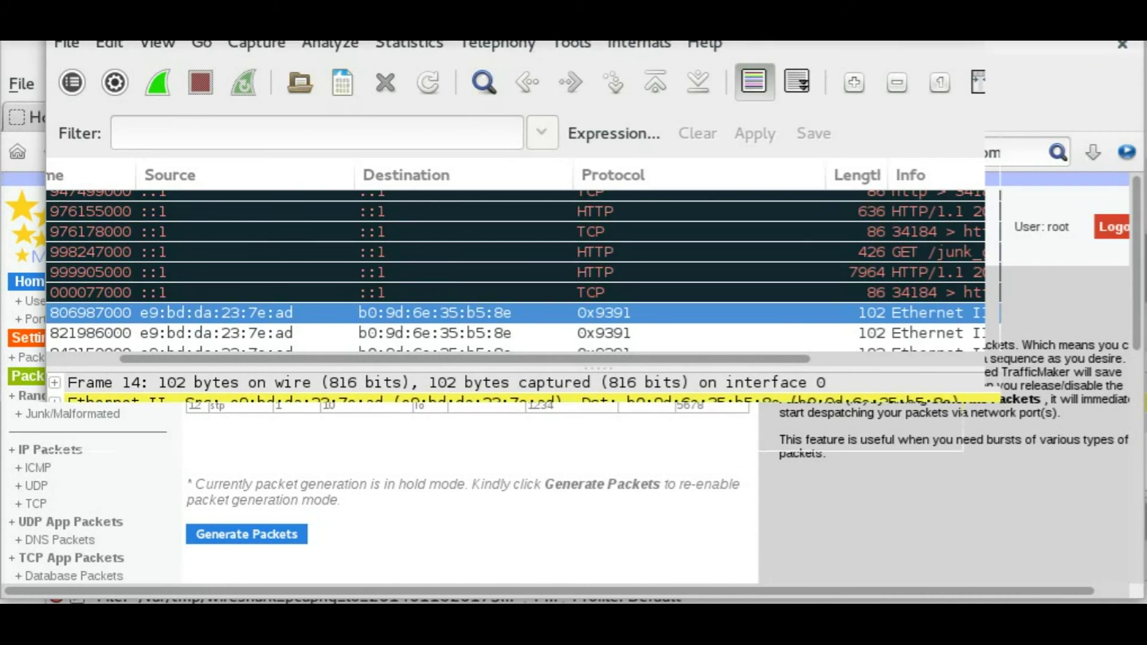
left_click(158, 82)
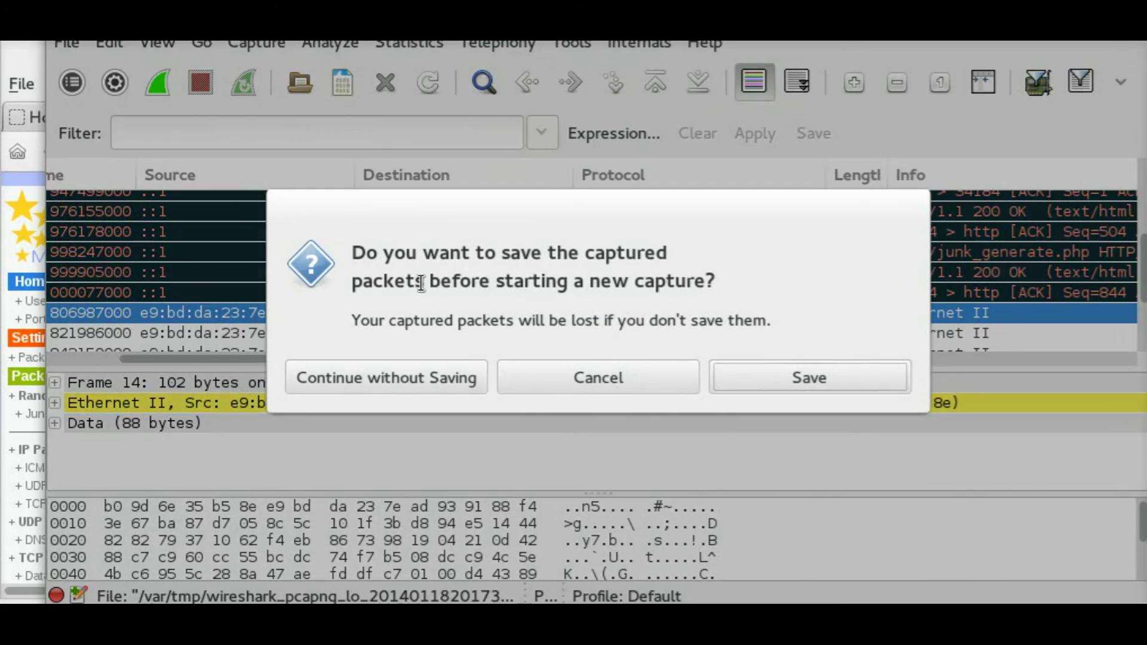
left_click(421, 374)
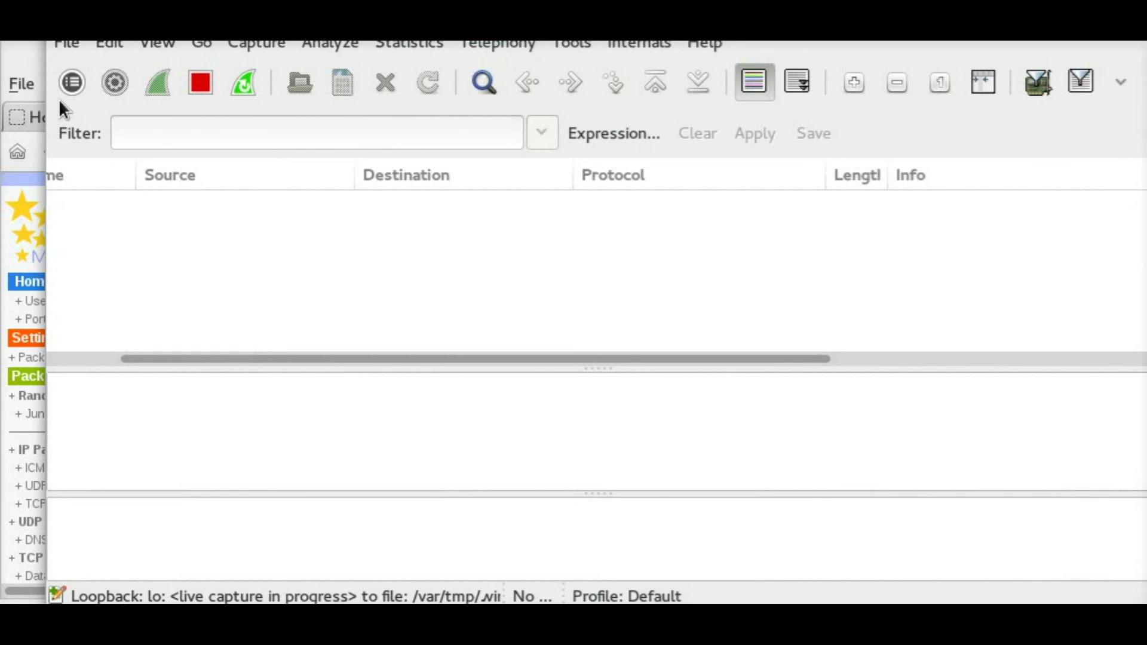
Step: Release the held queue so all packets are sent, and watch them arrive in Wireshark
key("alt+Tab")
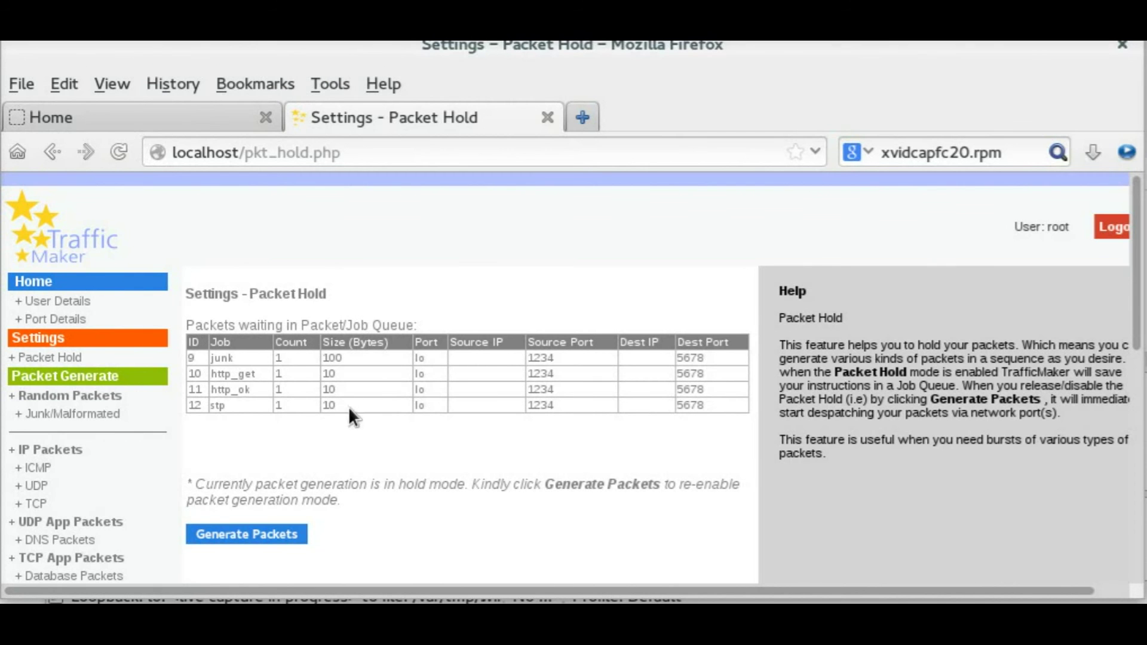
left_click(276, 535)
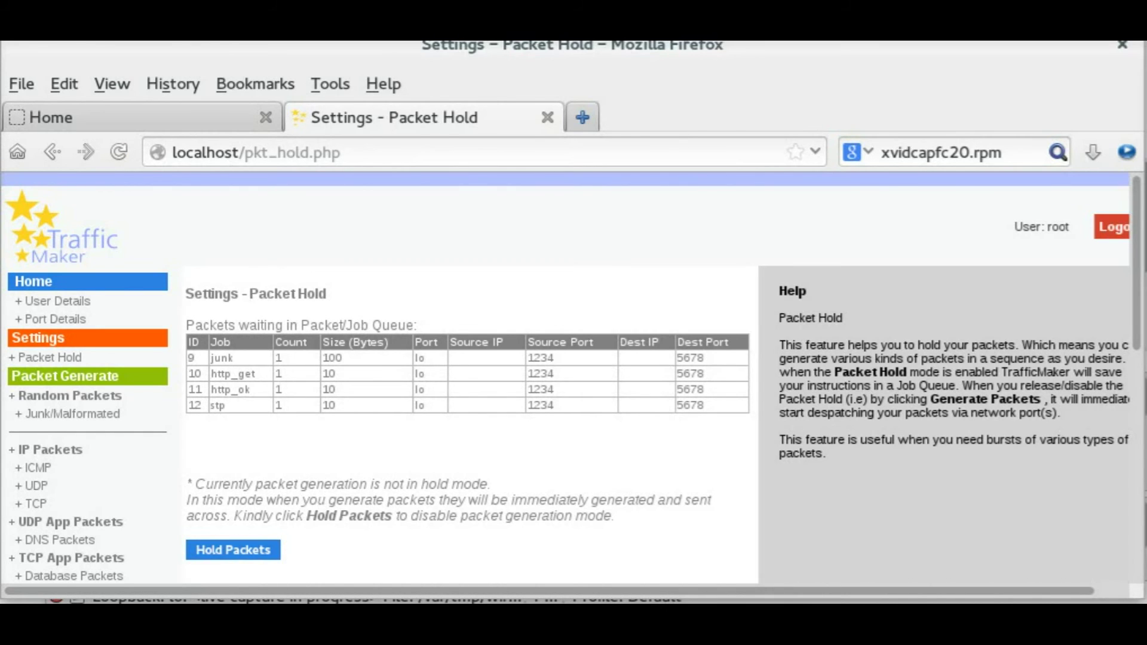
key("alt+Tab")
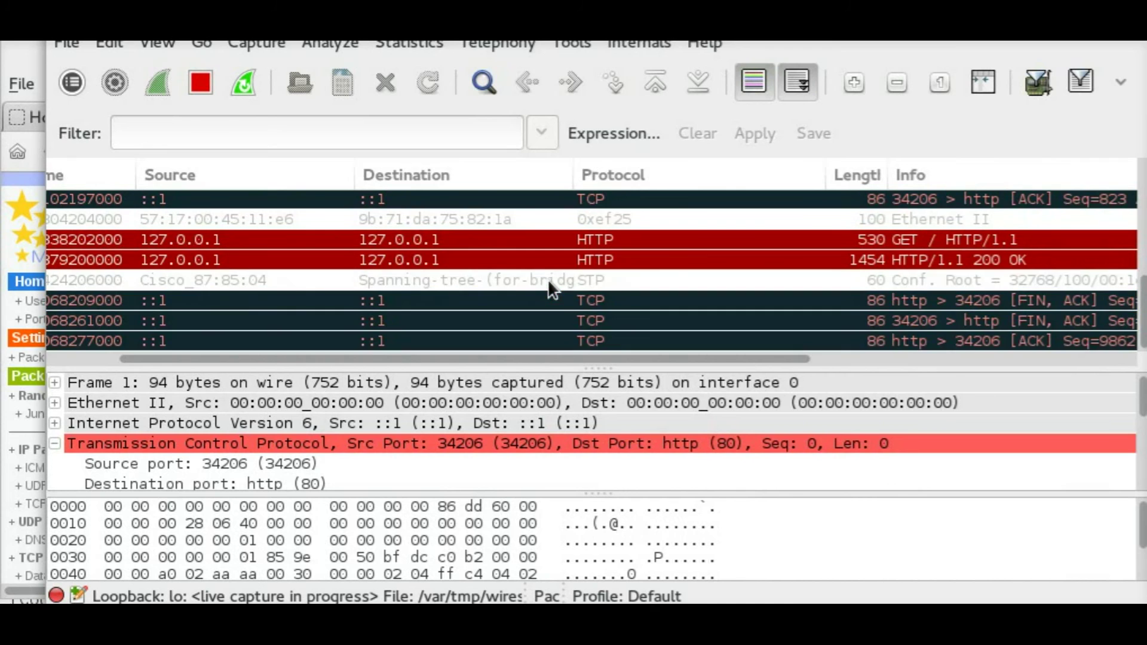
Step: Inspect the captured STP, HTTP 200 OK, HTTP GET and junk 0xef25 packets
scroll(552, 302, "up", 1)
left_click(535, 315)
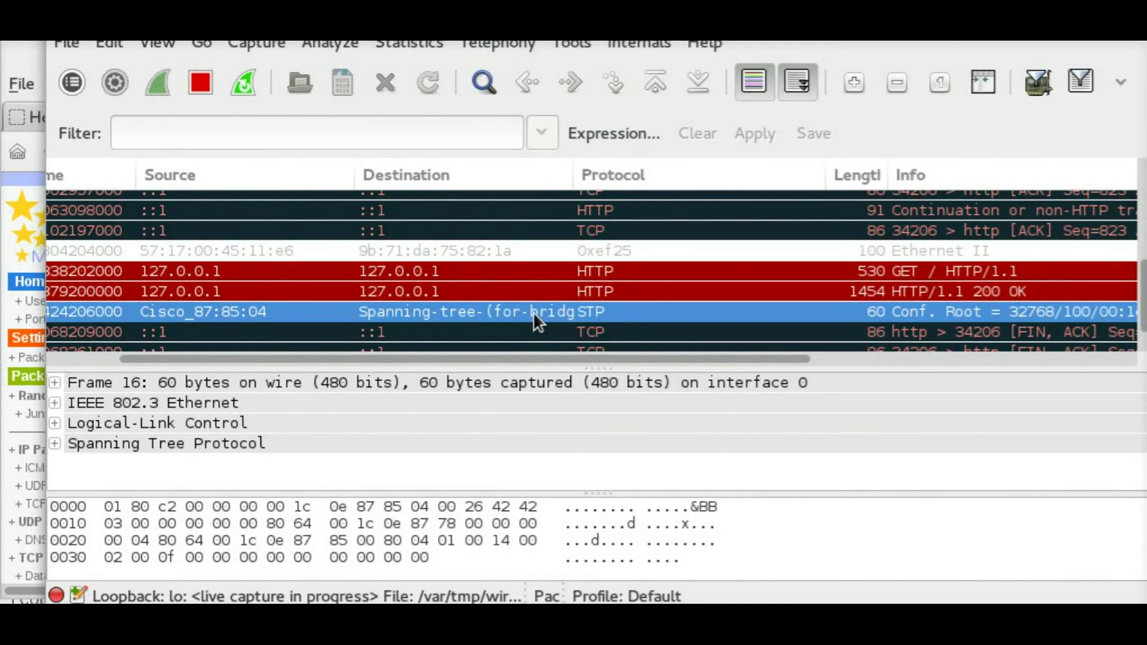
left_click(537, 289)
left_click(535, 272)
left_click(535, 257)
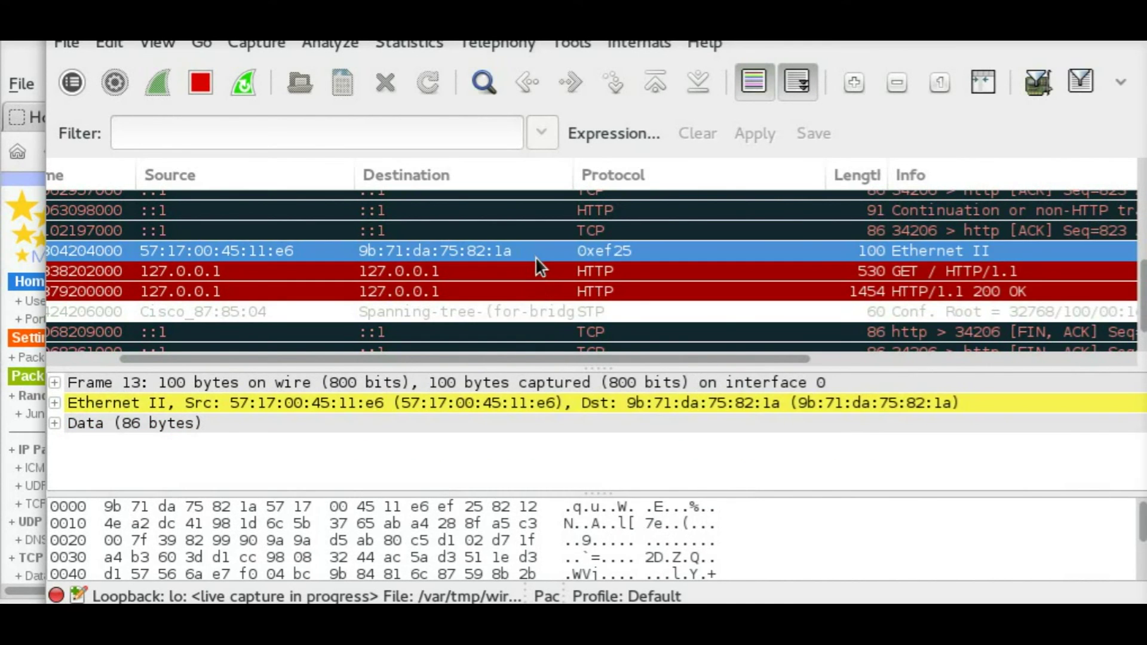
scroll(547, 273, "up", 1)
scroll(547, 272, "down", 1)
scroll(548, 276, "up", 3)
scroll(548, 276, "down", 4)
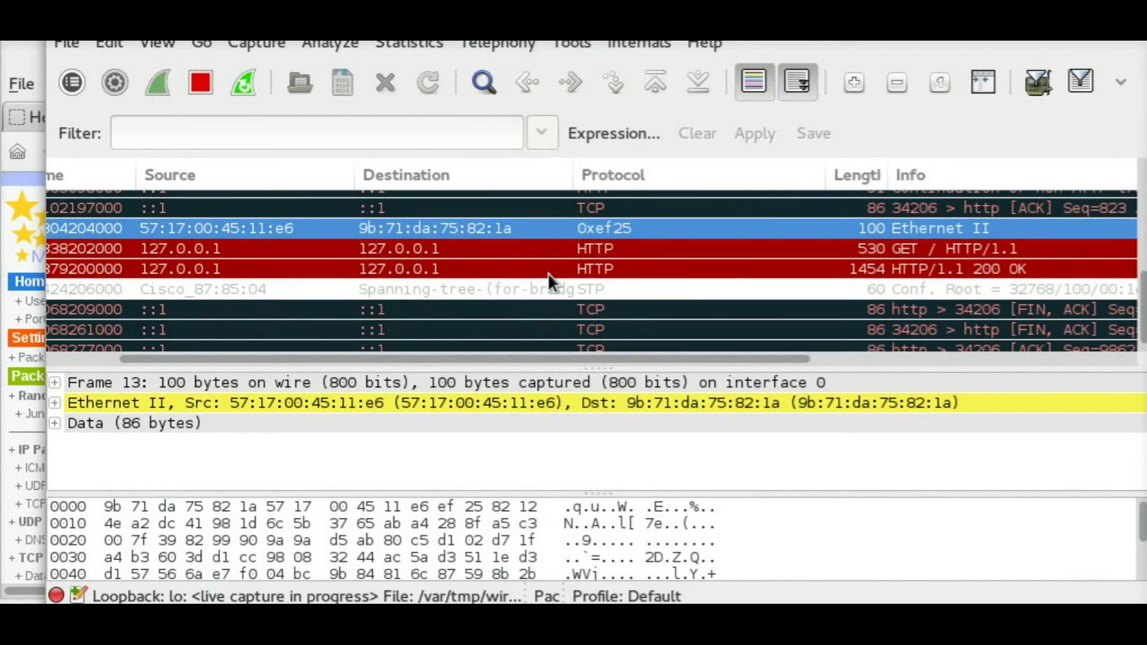
scroll(547, 272, "down", 1)
Step: Re-check the STP, TCP FIN, frame 18 and HTTP GET frame 14 packets, then stop the capture
left_click(538, 275)
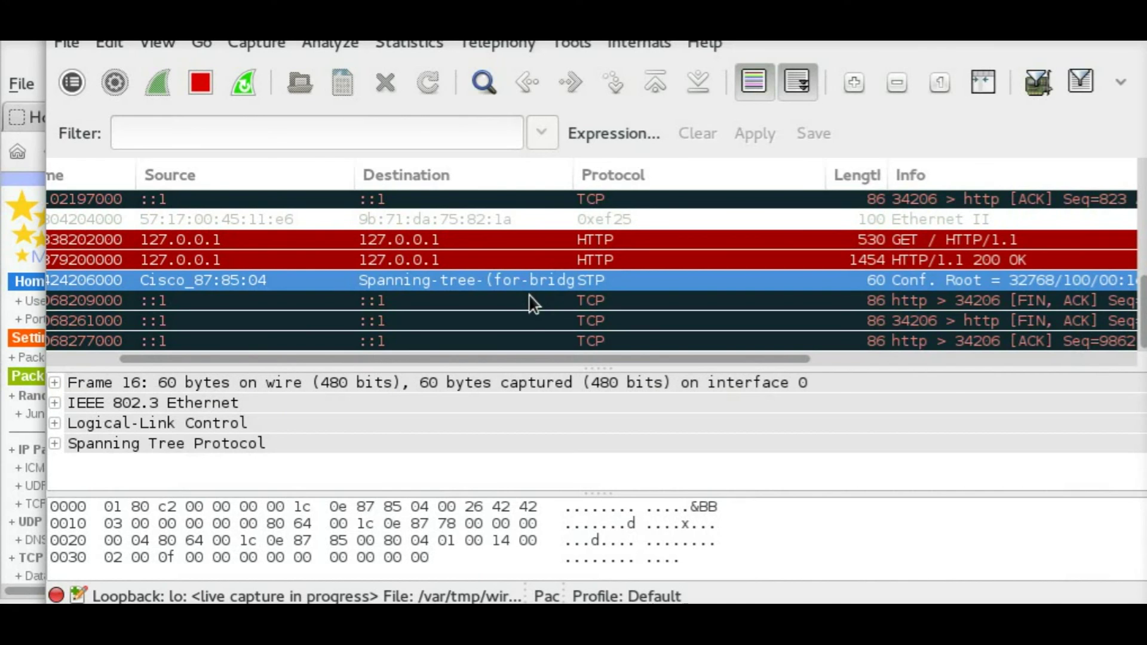
left_click(520, 305)
left_click(522, 322)
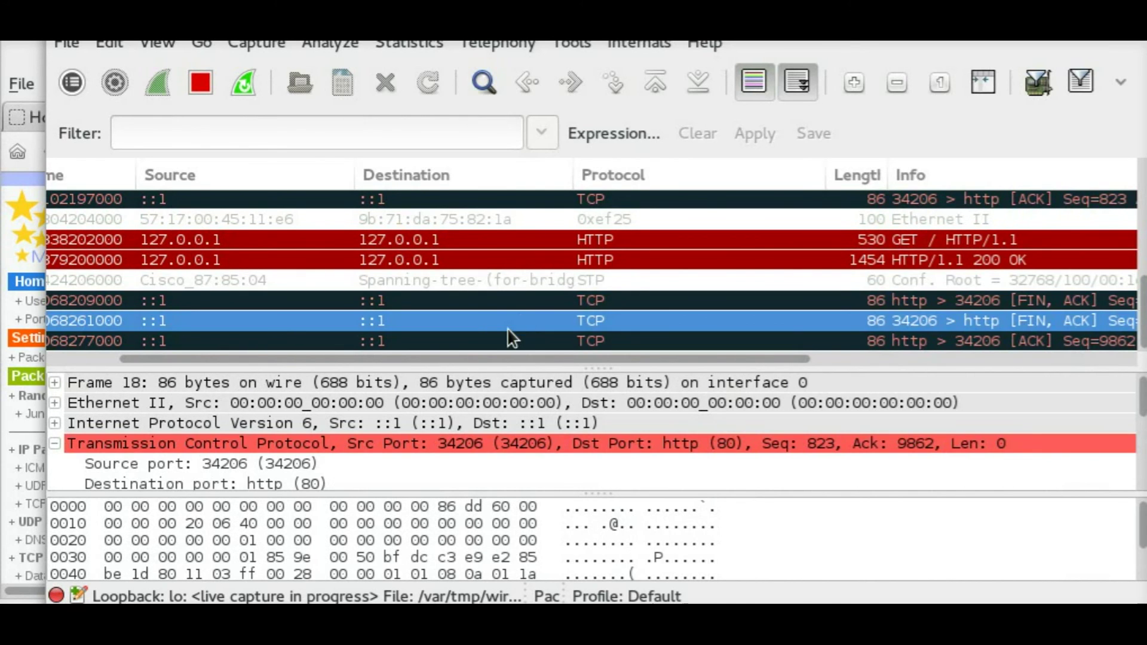
left_click(490, 280)
left_click(456, 239)
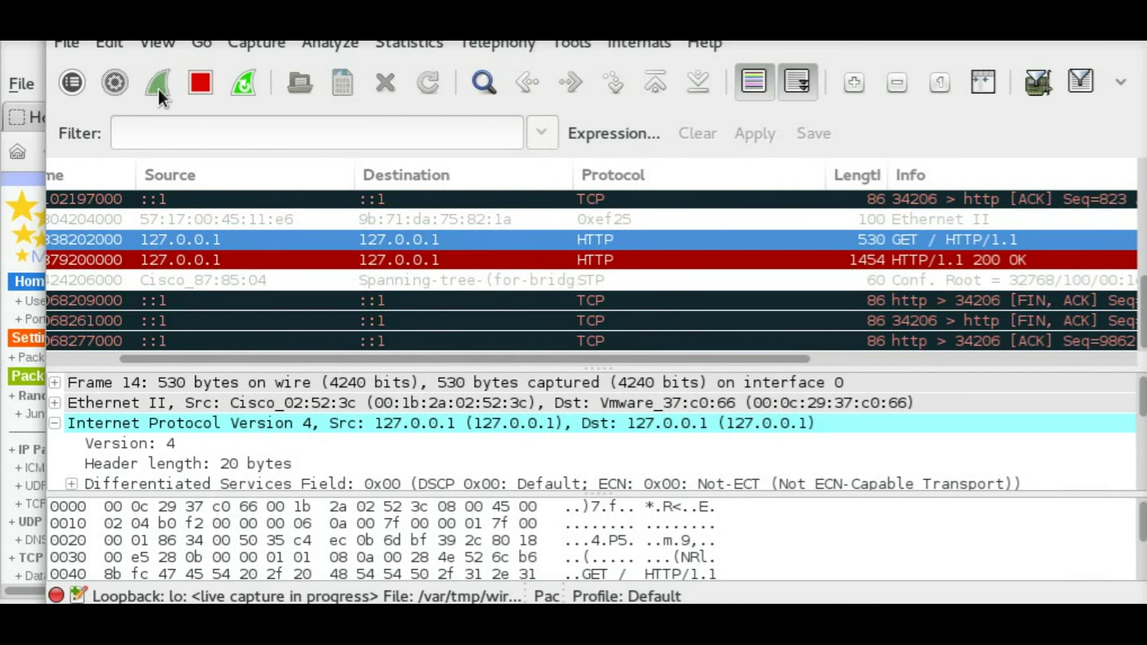
left_click(200, 83)
Step: Reload TrafficMaker's Packet Hold page and confirm the job queue table is empty
left_click(23, 239)
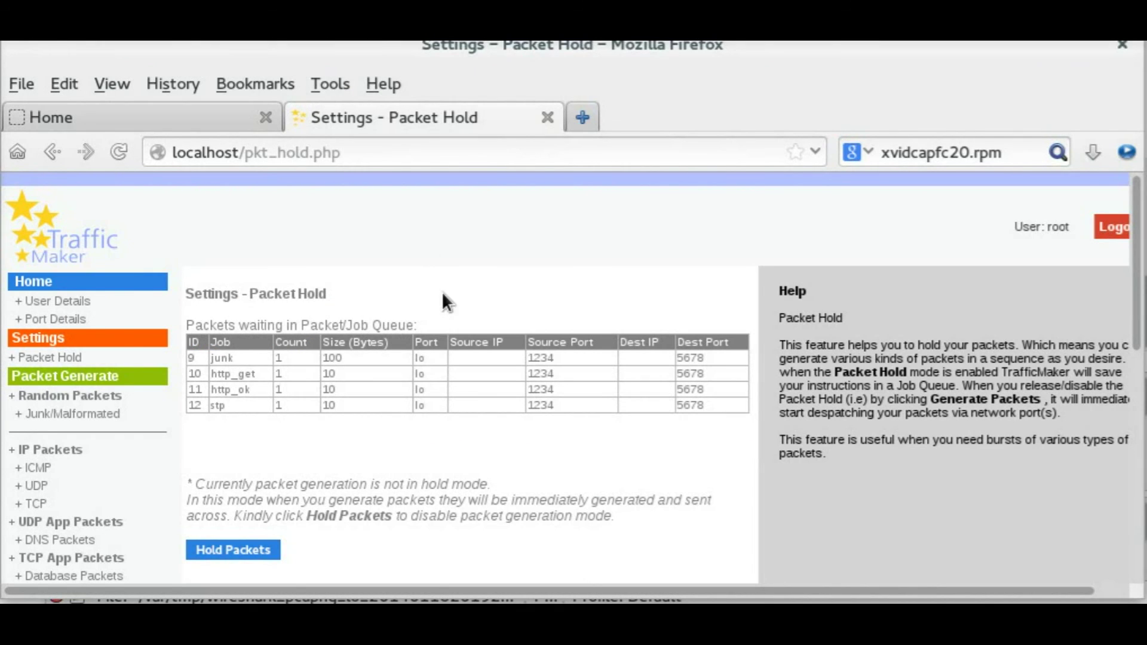
left_click(76, 357)
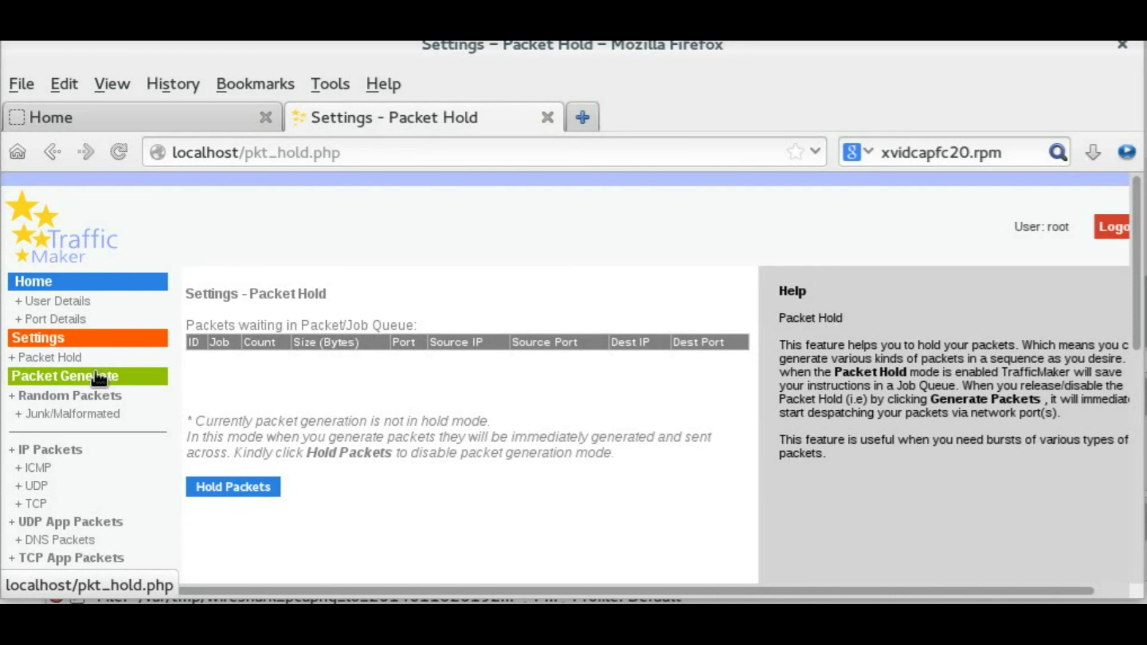
left_click_drag(230, 293, 391, 482)
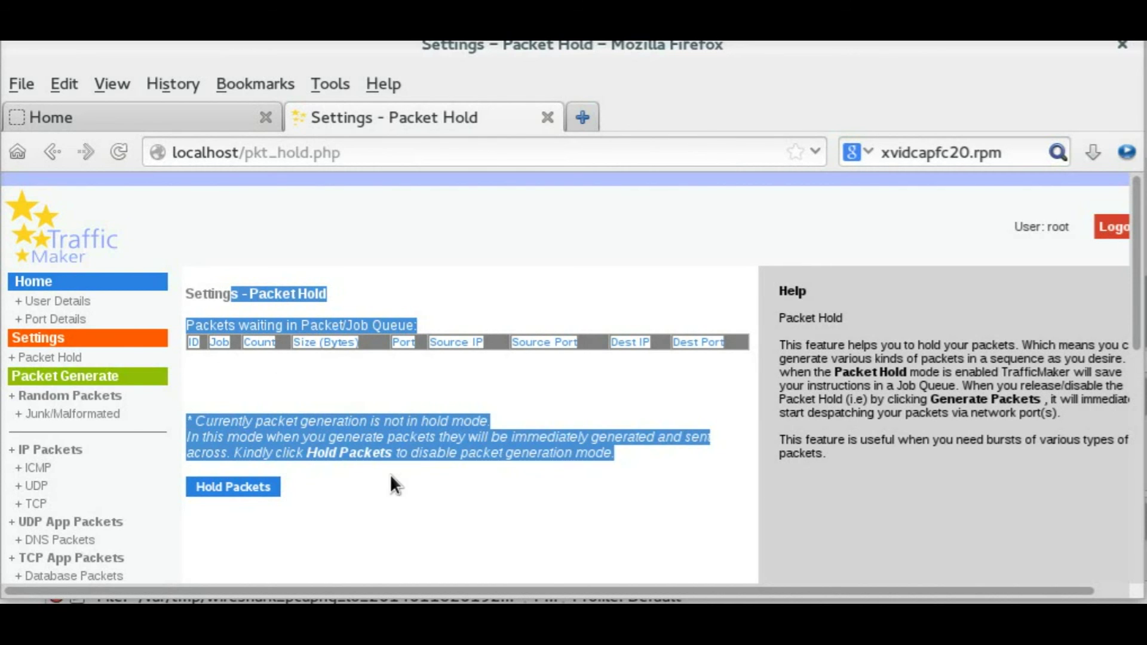
left_click(368, 518)
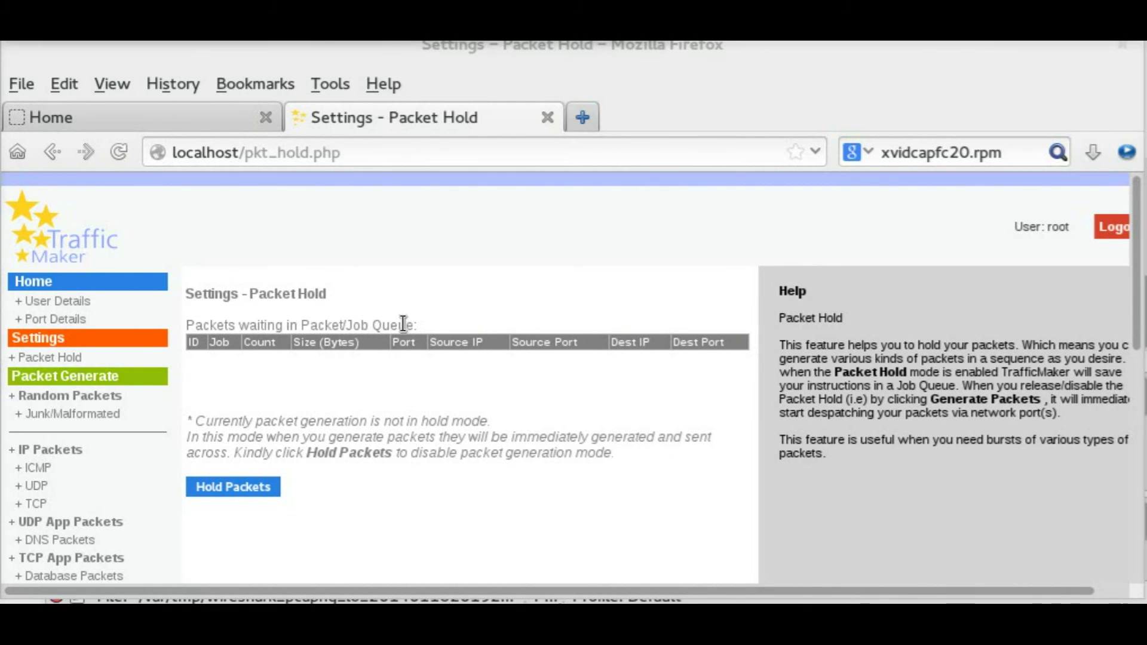
scroll(123, 456, "down", 4)
Step: Browse the Features page of supported test-traffic types, then view the author's Contact page
scroll(122, 456, "down", 4)
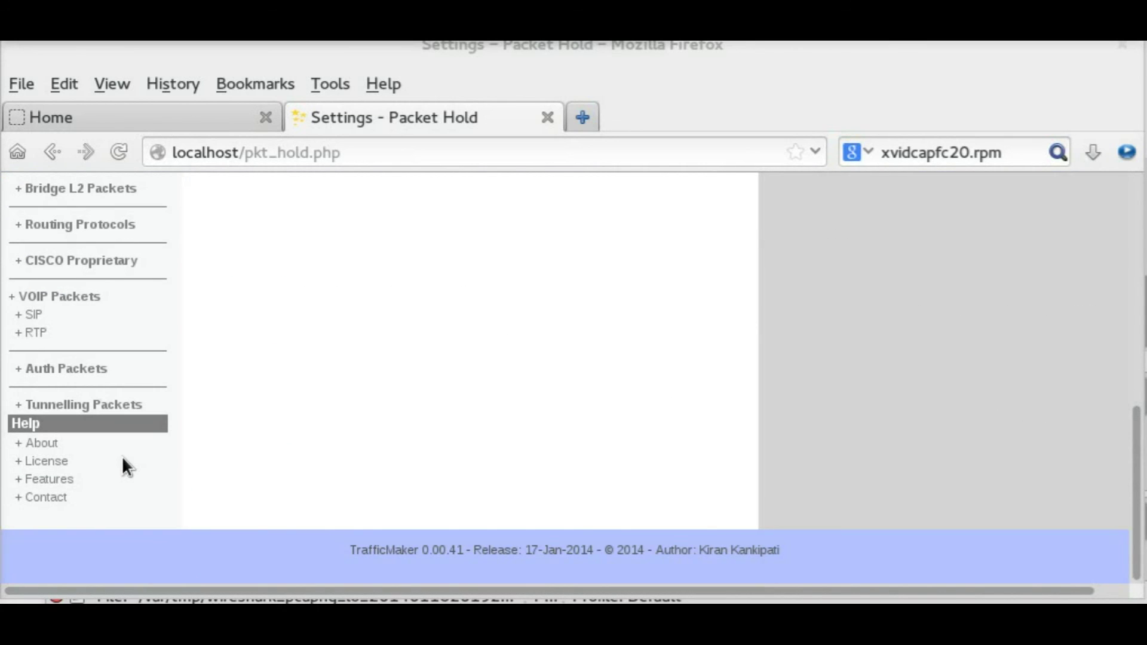
scroll(121, 457, "up", 1)
left_click(62, 543)
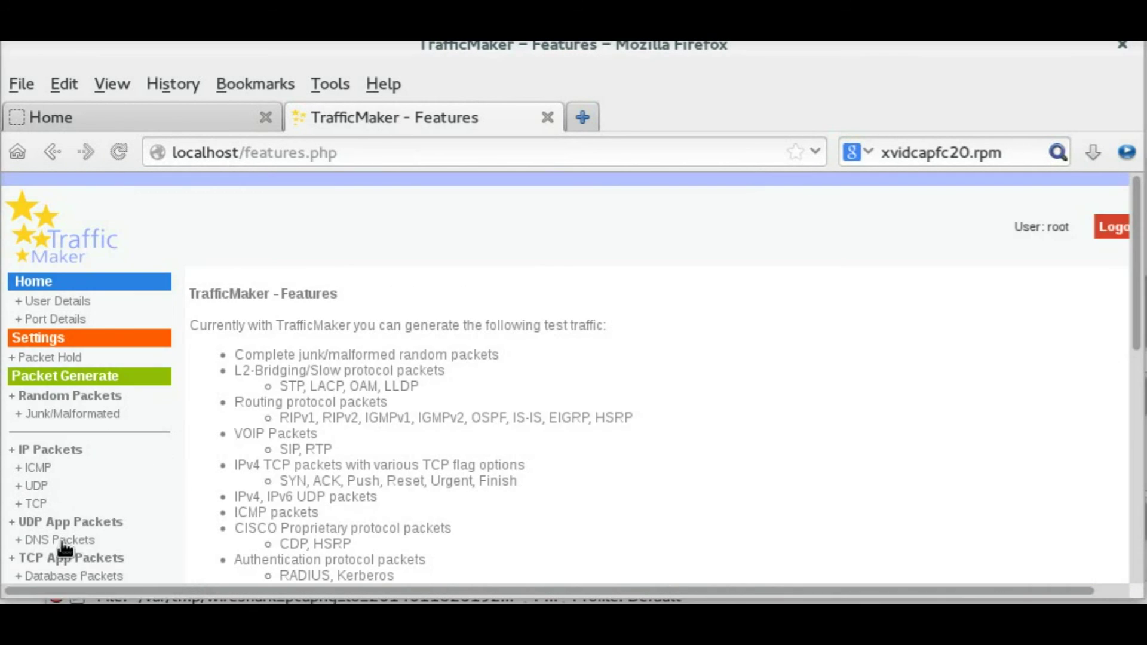
scroll(184, 501, "down", 5)
scroll(185, 495, "down", 4)
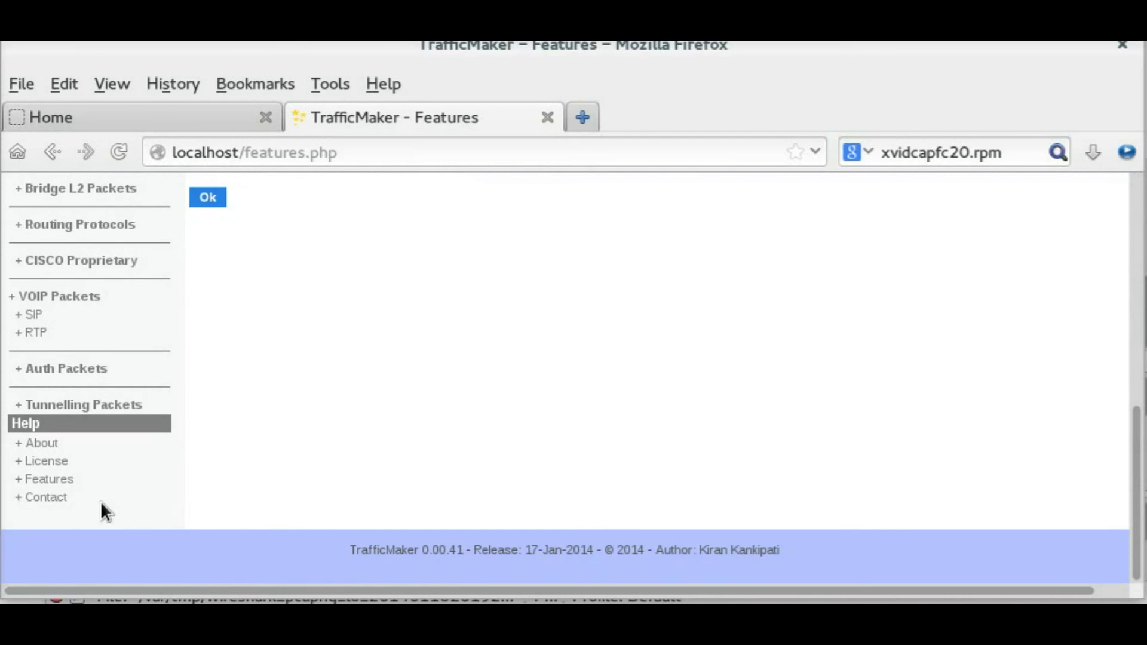
left_click(58, 499)
scroll(435, 469, "down", 6)
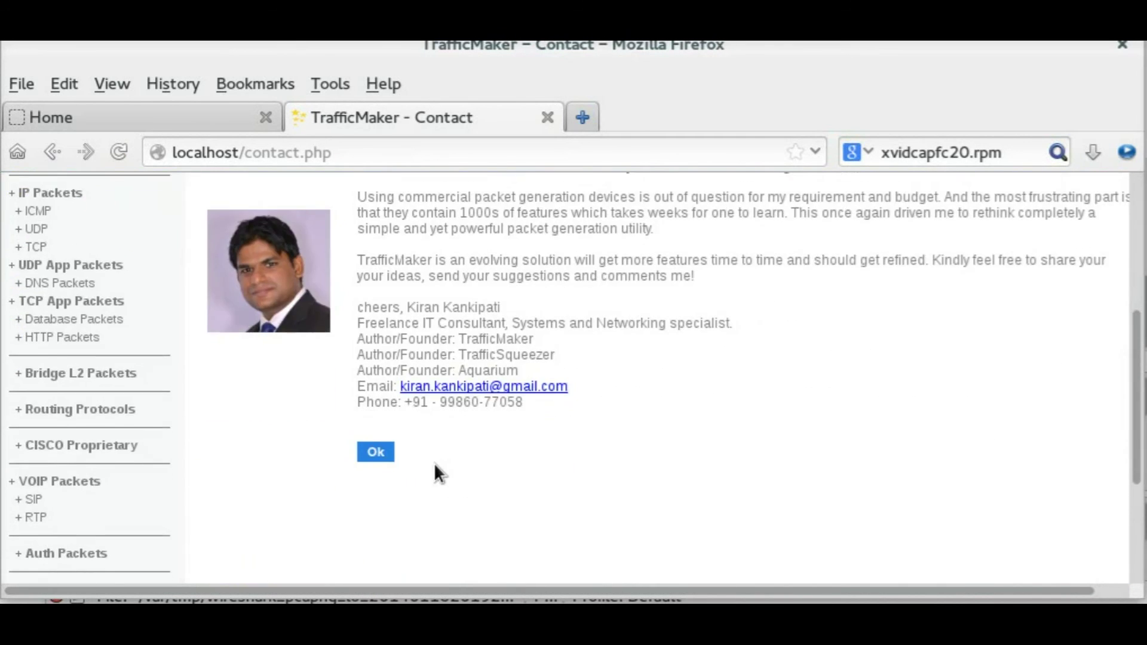